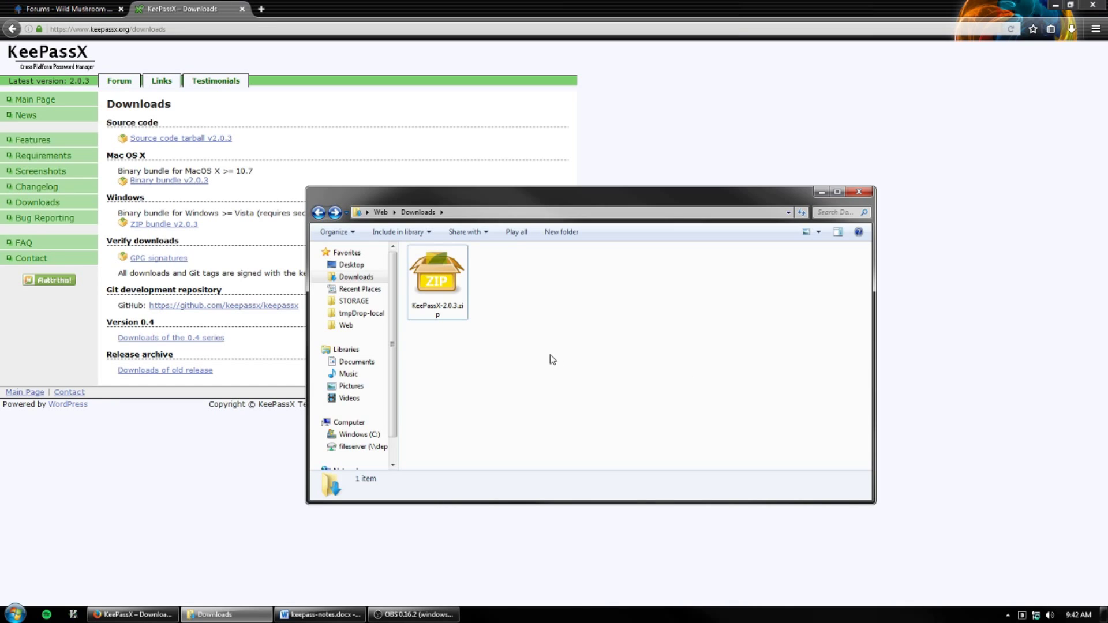
# - Extract the KeePassX 2.0.3 zip into Downloads and run KeePassX.exe from the extracted folder
pyautogui.rightClick(433, 275)
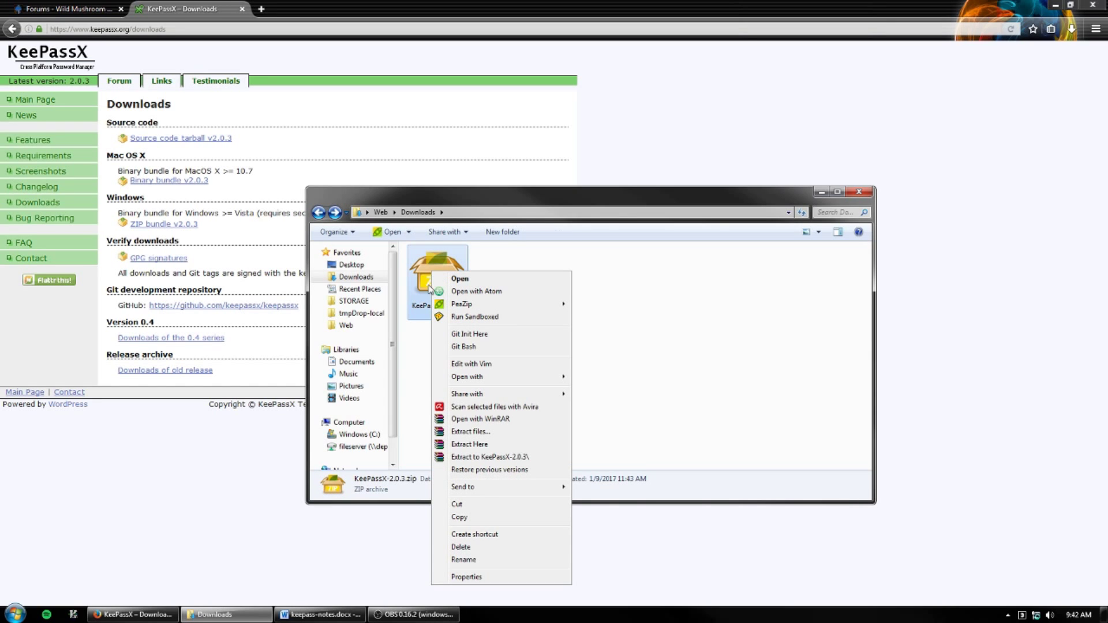
pyautogui.click(483, 447)
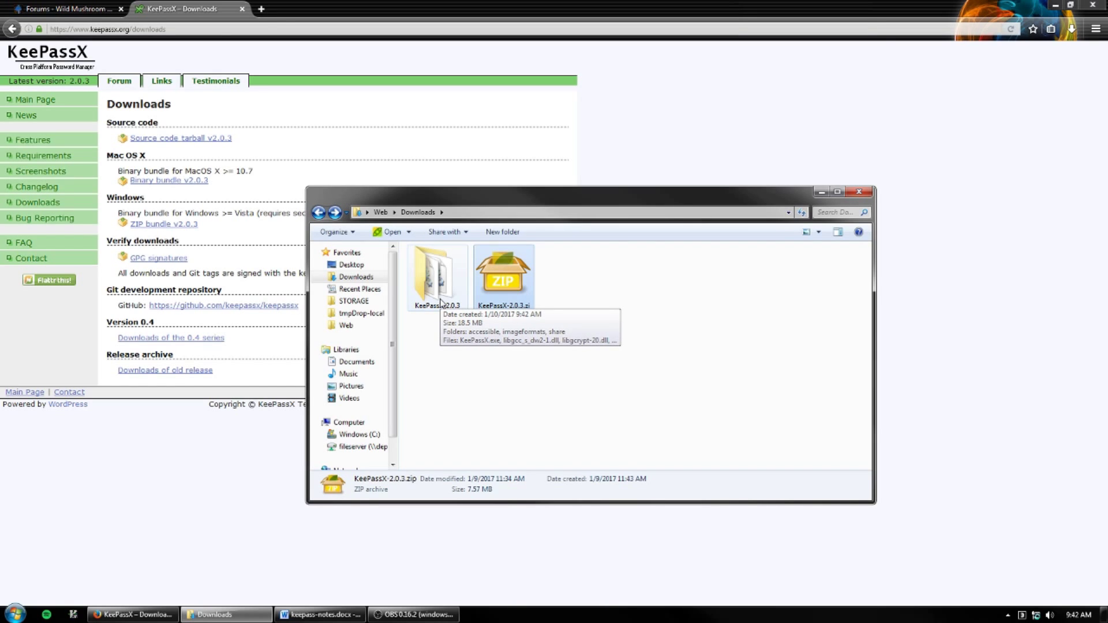
pyautogui.doubleClick(441, 304)
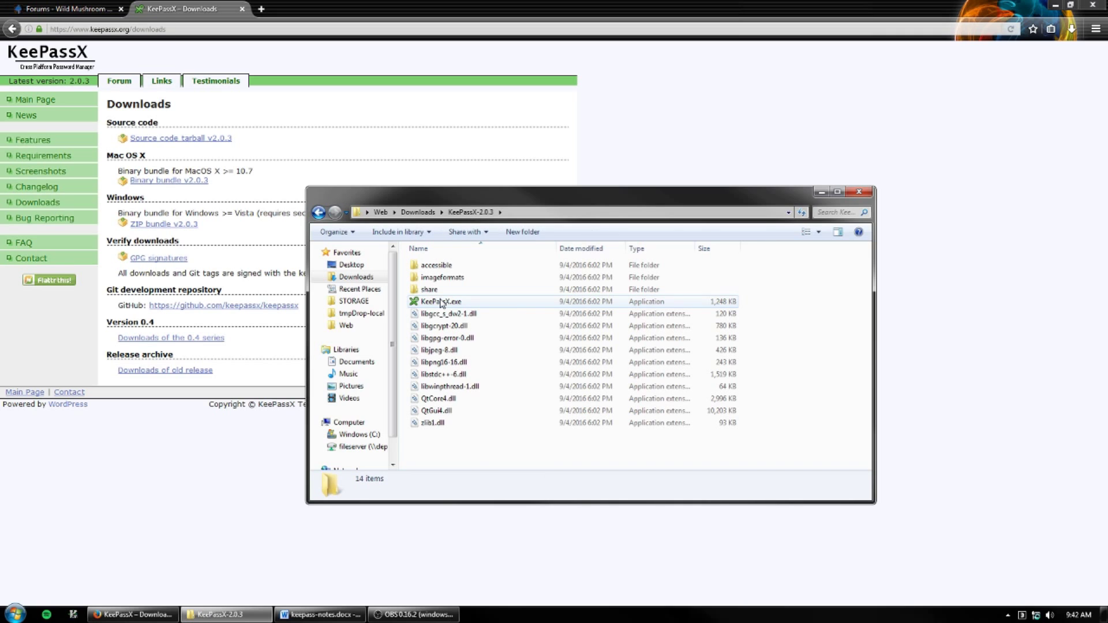
pyautogui.doubleClick(441, 302)
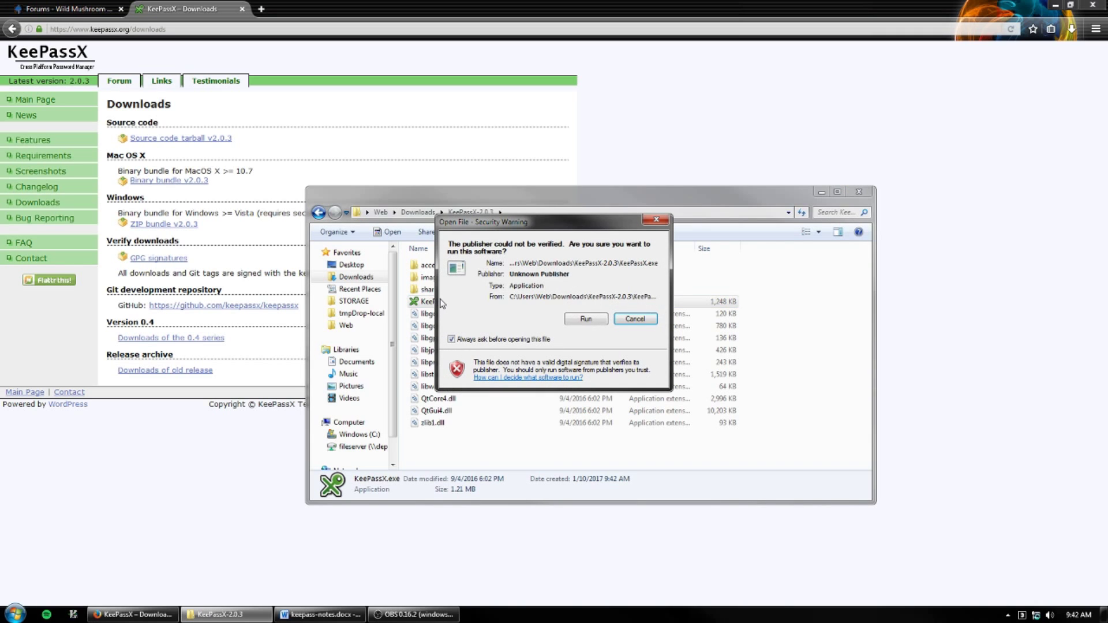
pyautogui.click(588, 321)
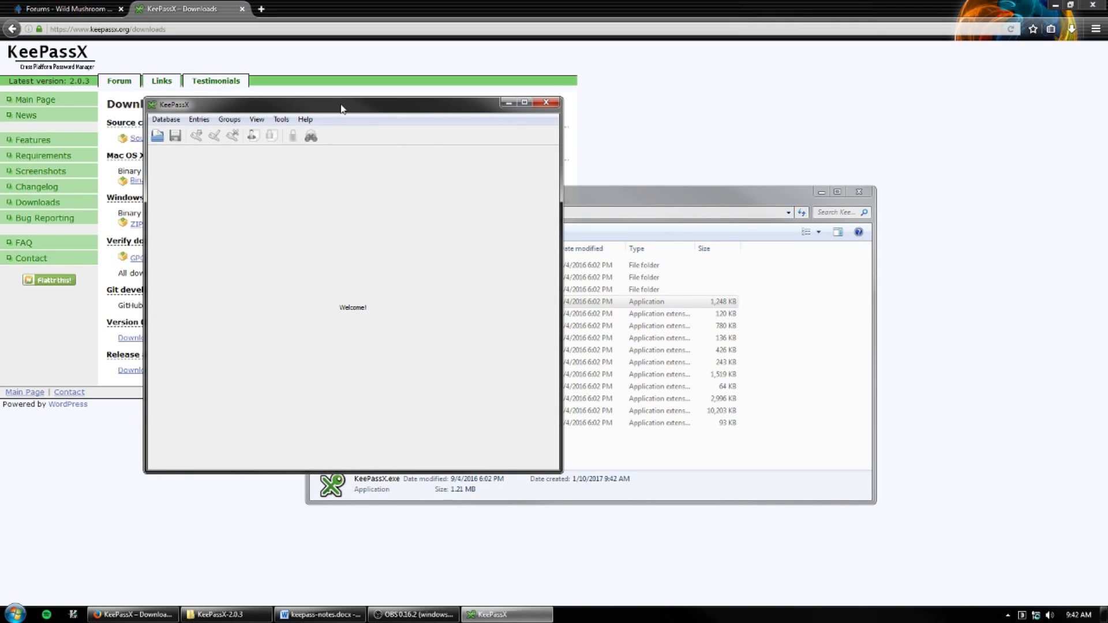
# - Move the KeePassX window right and create a new database from the Database menu
pyautogui.moveTo(340, 109); pyautogui.dragTo(583, 95)
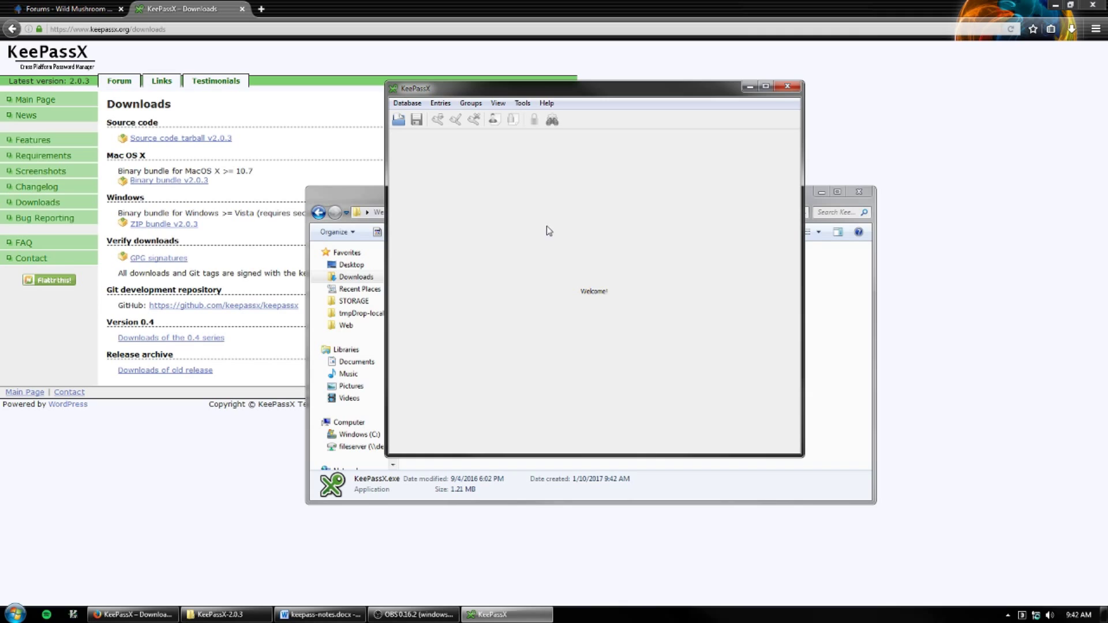
pyautogui.click(416, 105)
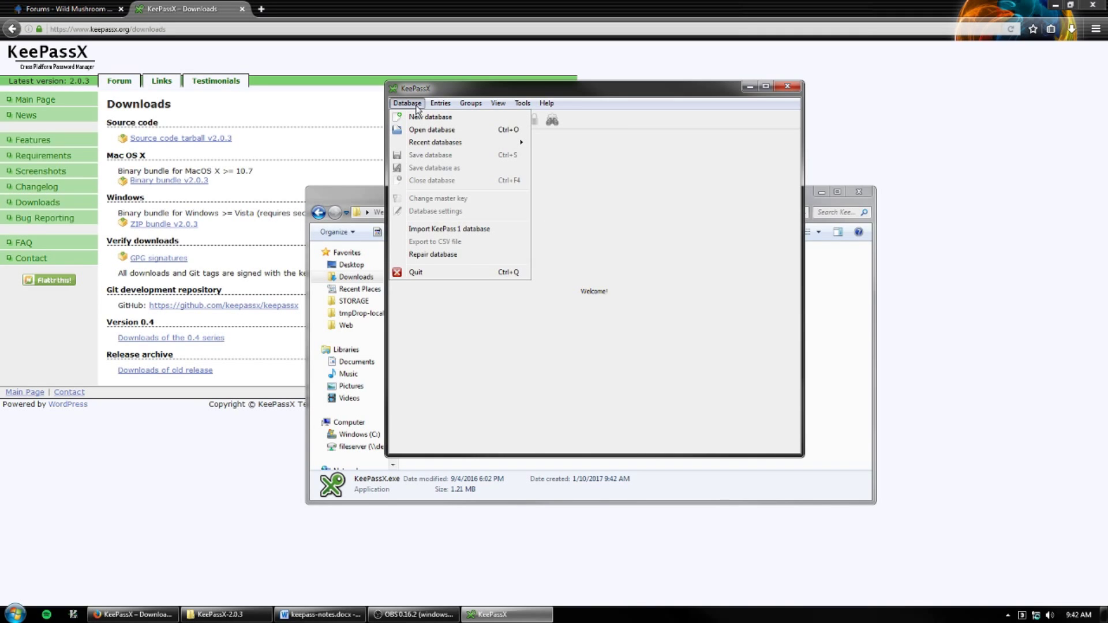
pyautogui.click(459, 117)
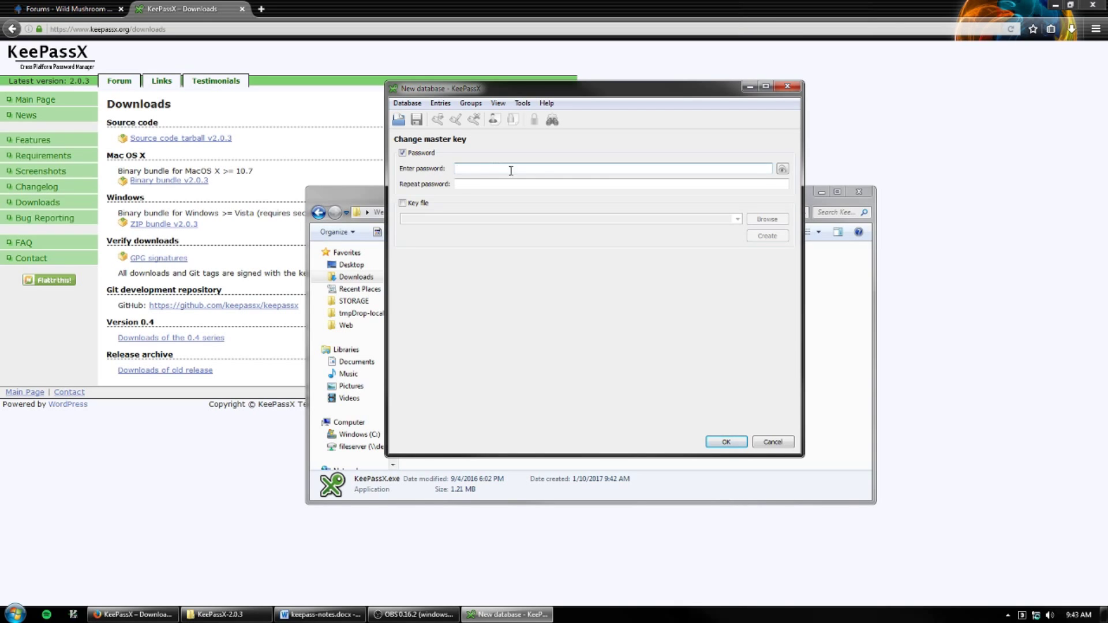
# - Set the master password, entering the passphrase twice with it shown in plain text
pyautogui.click(783, 169)
pyautogui.write('t')
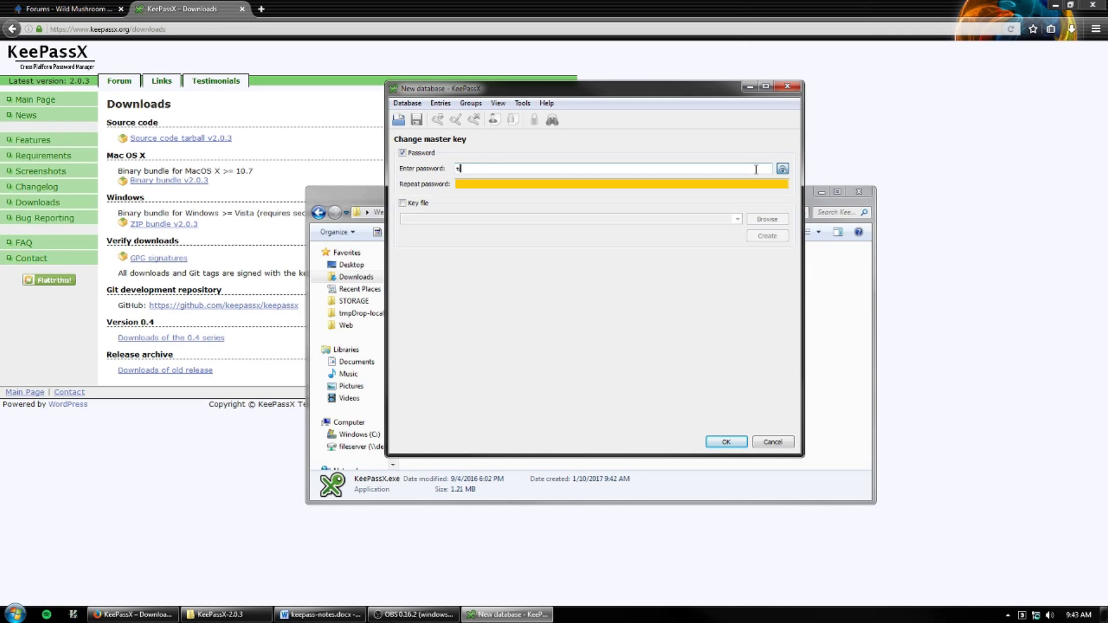
pyautogui.write('hisIsMyPassphrase')
pyautogui.press('Tab')
pyautogui.write('thisIsMyPassphrase')
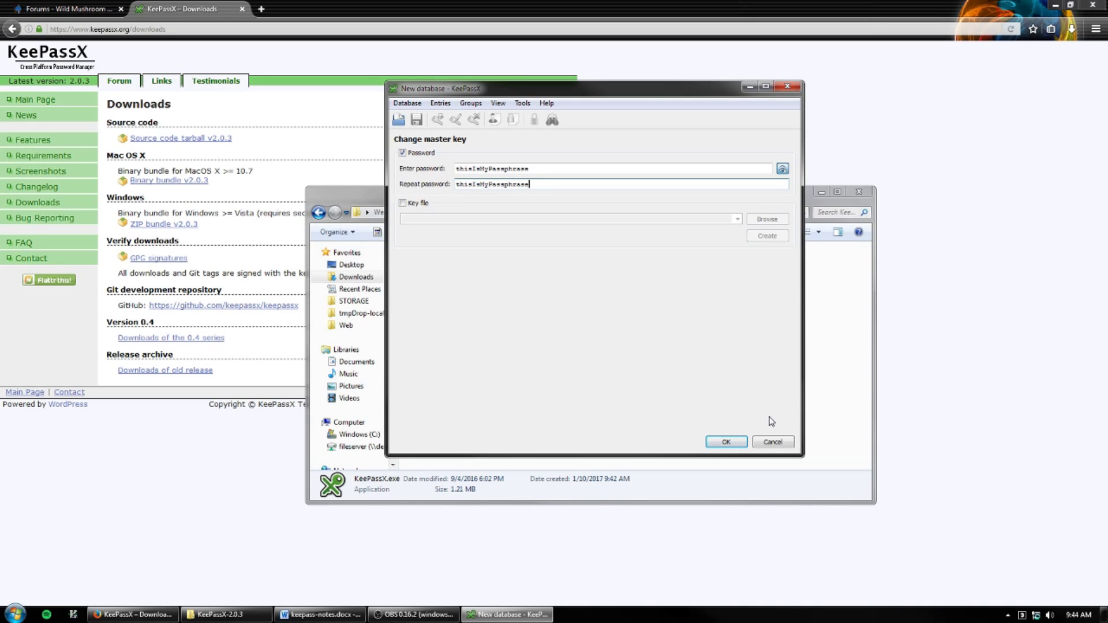
pyautogui.click(727, 442)
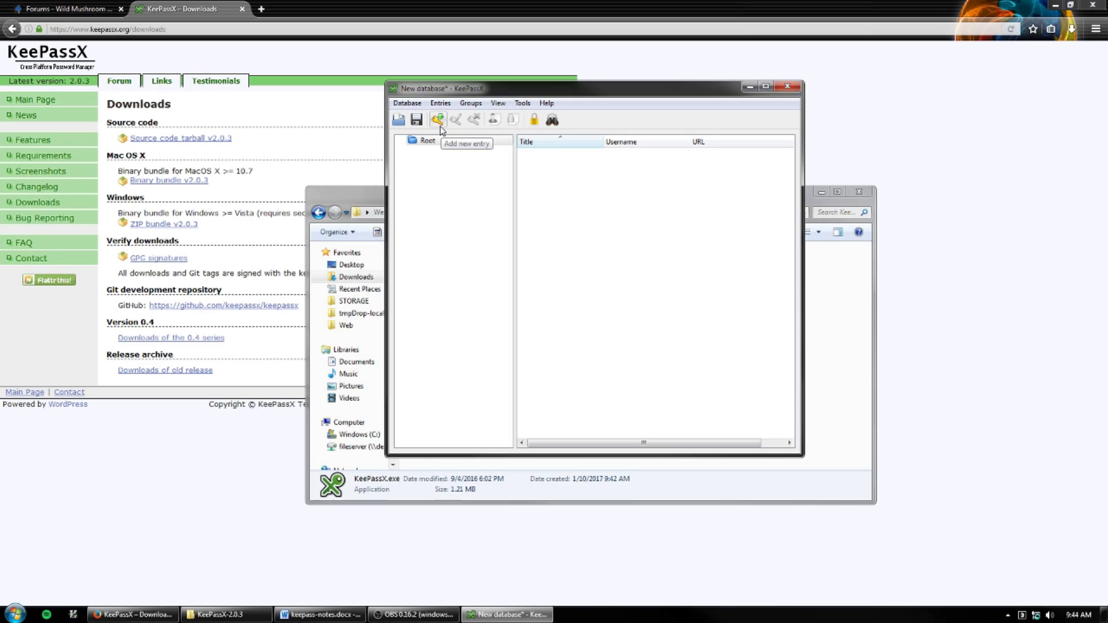
# - Open the Sign Up page from the Wild Mushroom Hunting forum tab in Firefox
pyautogui.hotkey('alt', 'Tab')
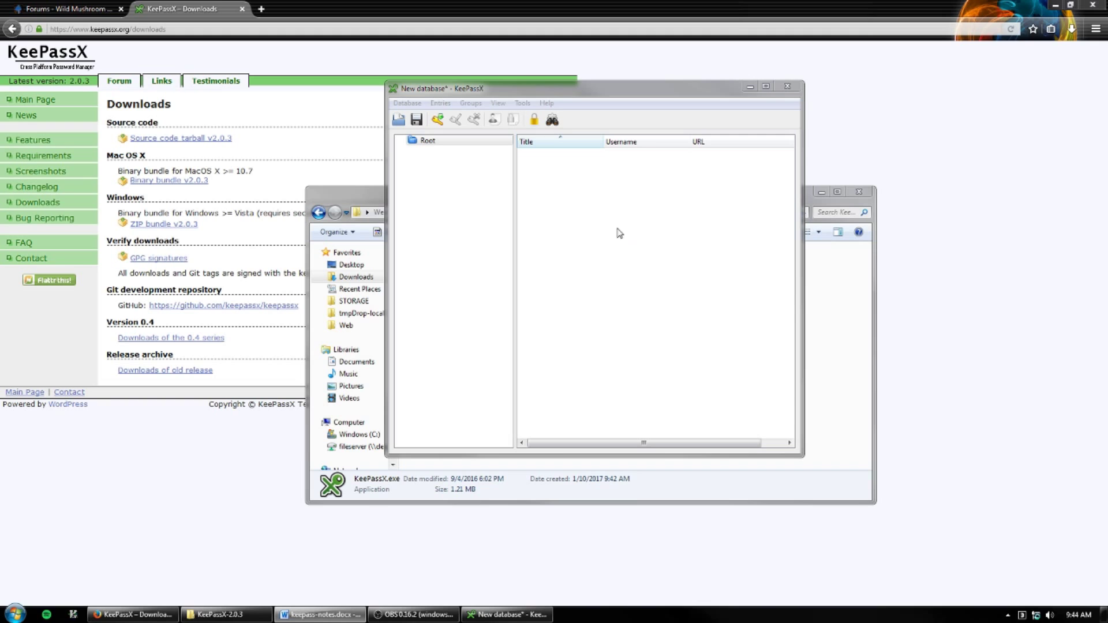
pyautogui.click(82, 15)
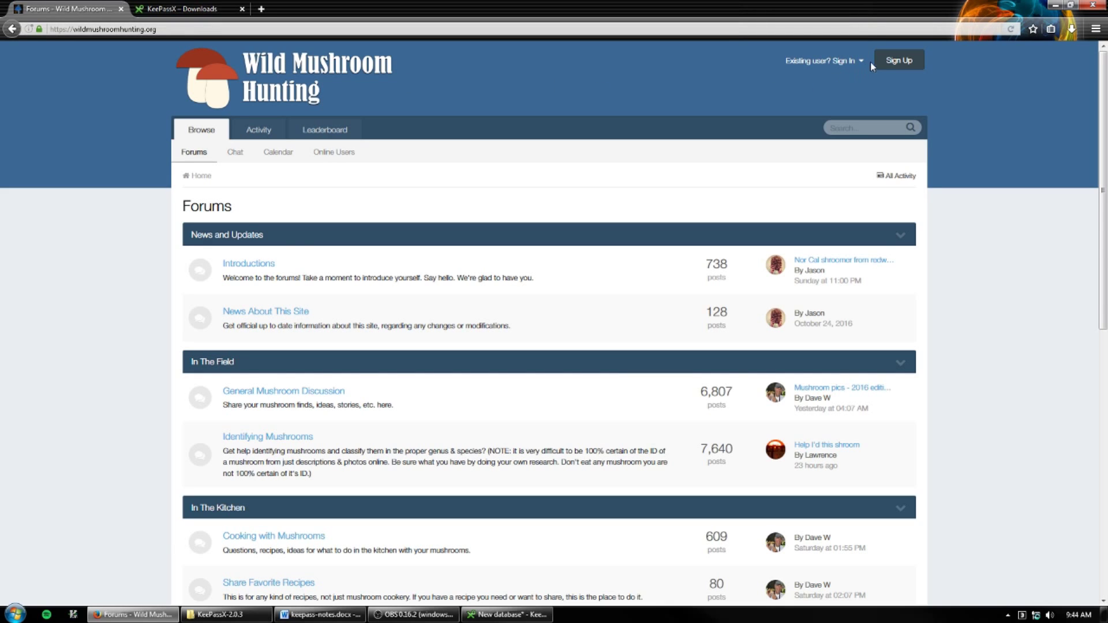
pyautogui.click(914, 64)
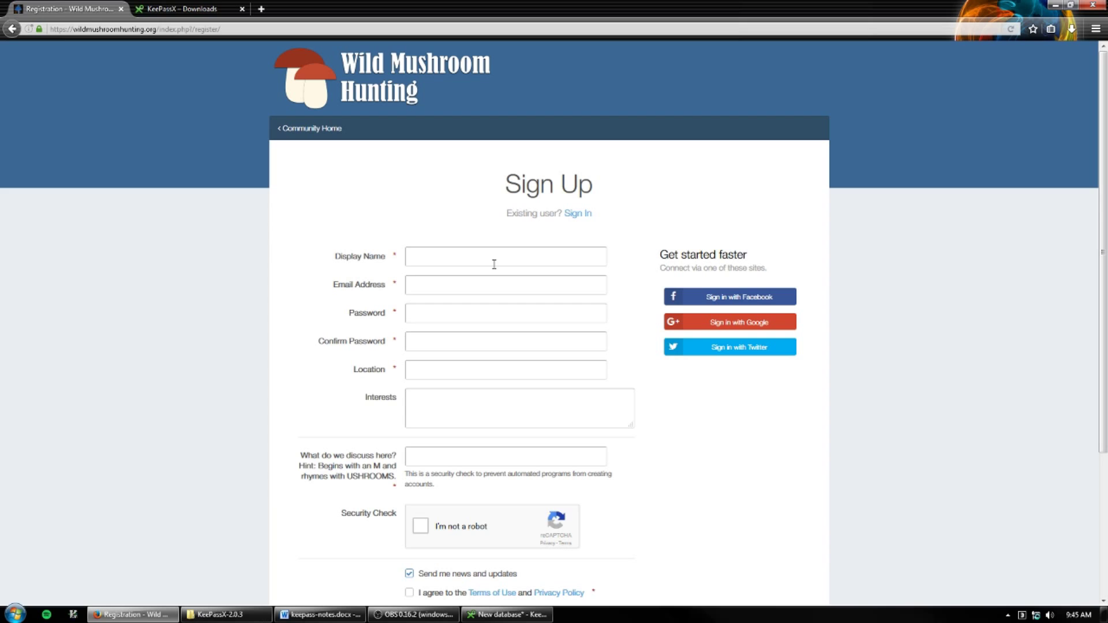
# - Place KeePassX on the right and snap Firefox left, widened to show the whole form
pyautogui.click(508, 615)
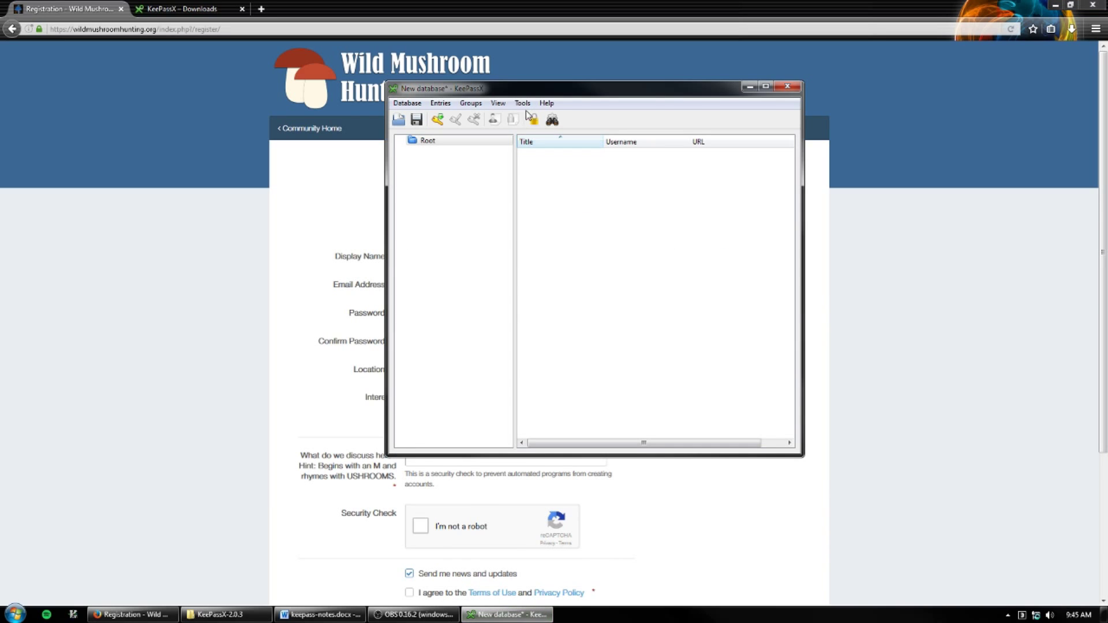
pyautogui.moveTo(472, 93); pyautogui.dragTo(746, 144)
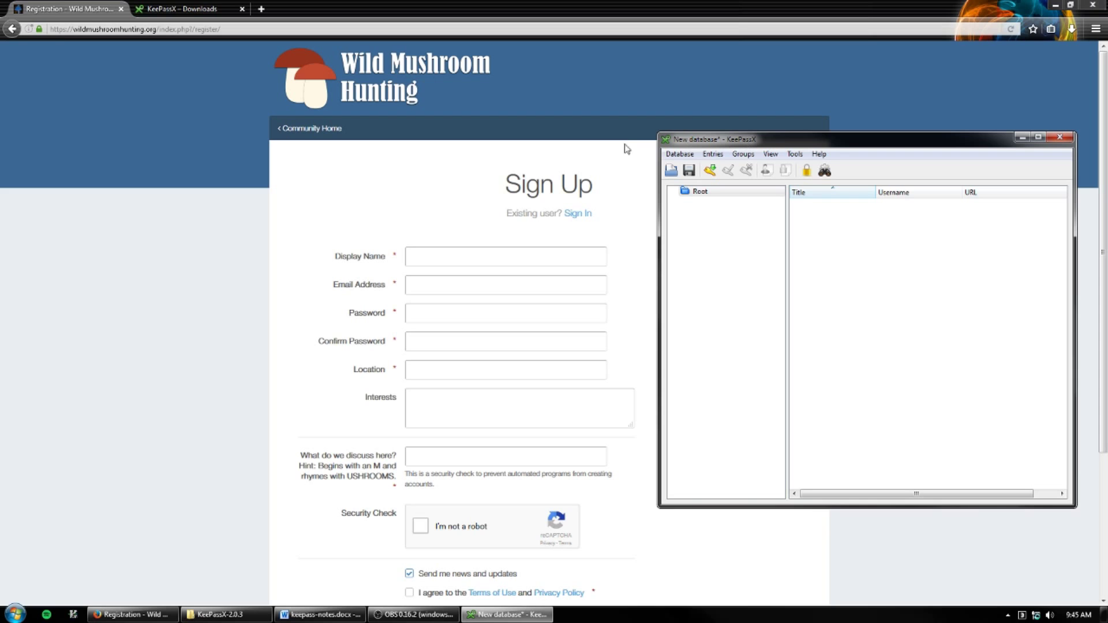
pyautogui.press('super+Left')
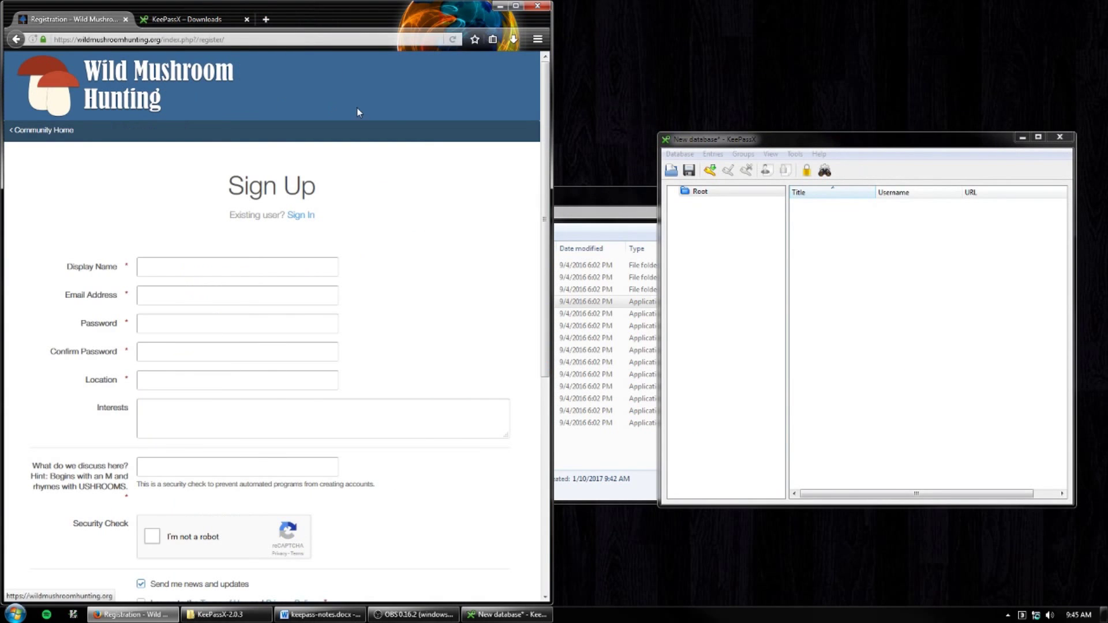
pyautogui.moveTo(551, 209); pyautogui.dragTo(655, 213)
pyautogui.click(309, 263)
pyautogui.click(306, 294)
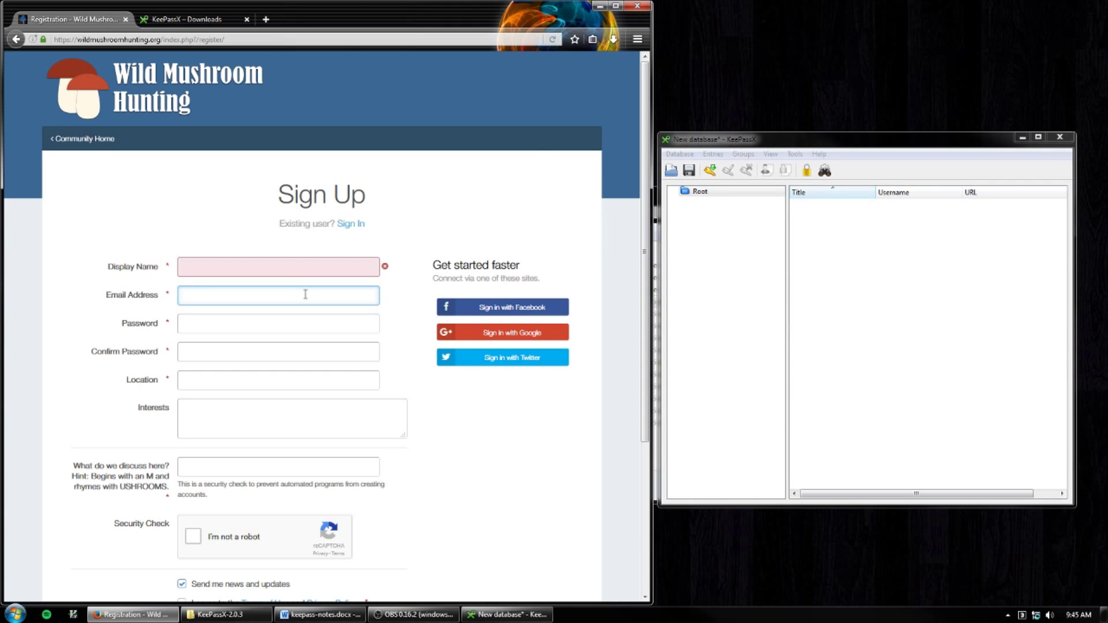
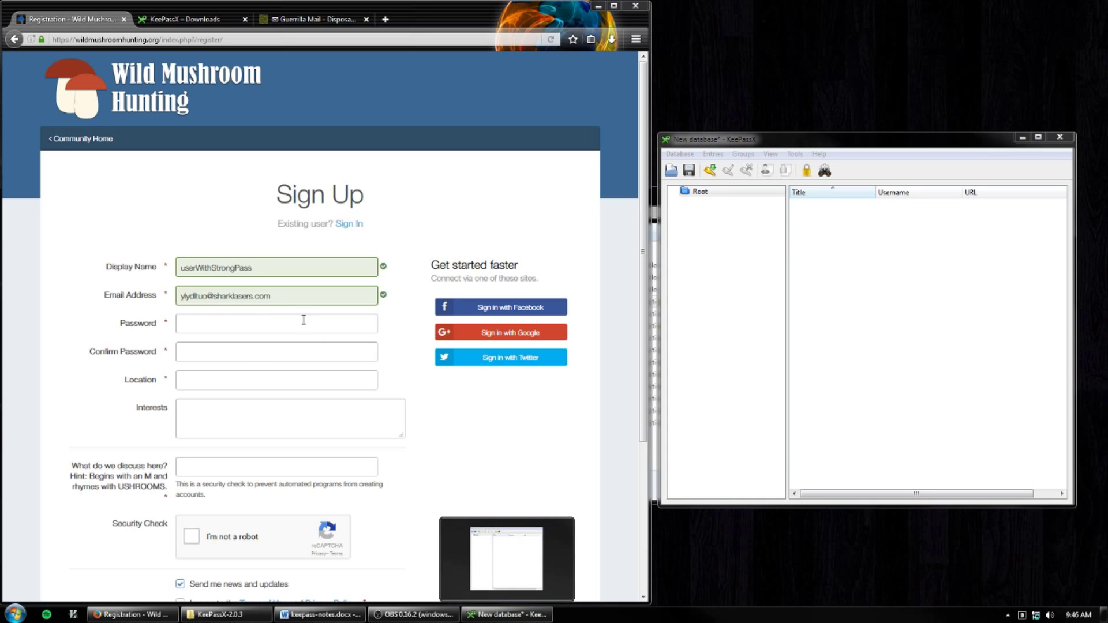
# - Enter the sign-up email address, clear Display Name, and start a new KeePassX entry
pyautogui.hotkey('alt', 'Tab')
pyautogui.hotkey('ctrl', 'c')
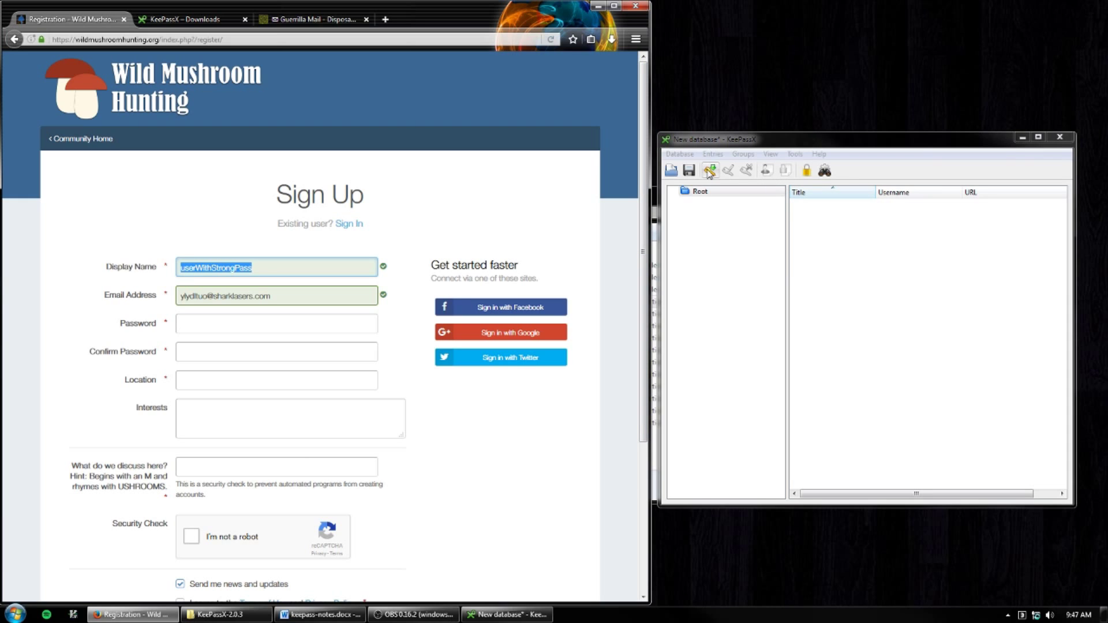
pyautogui.press('BackSpace')
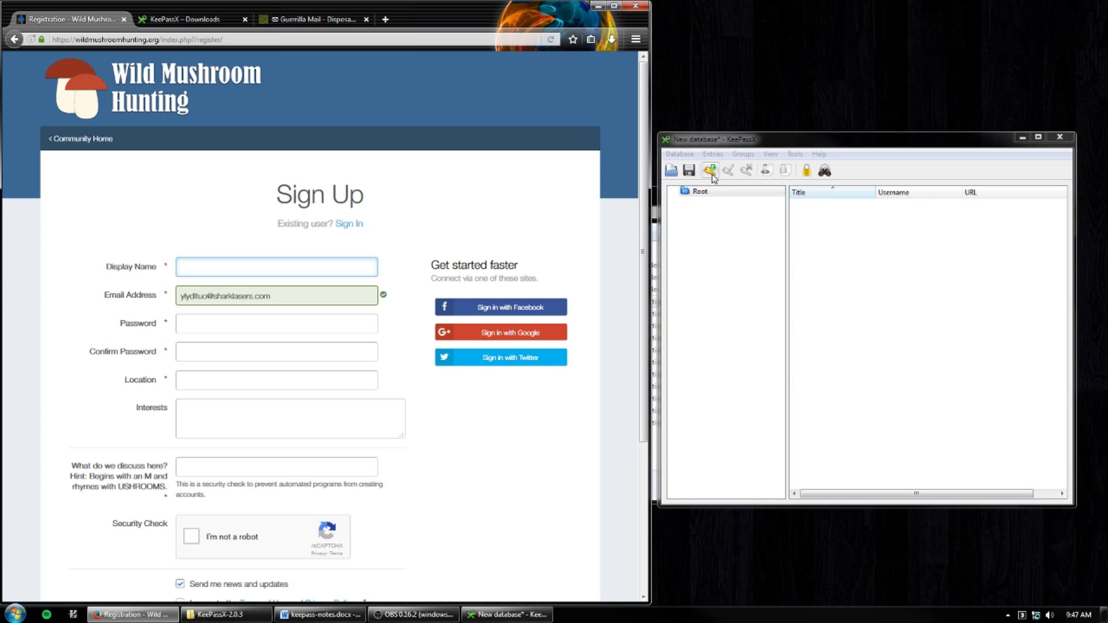
pyautogui.click(710, 175)
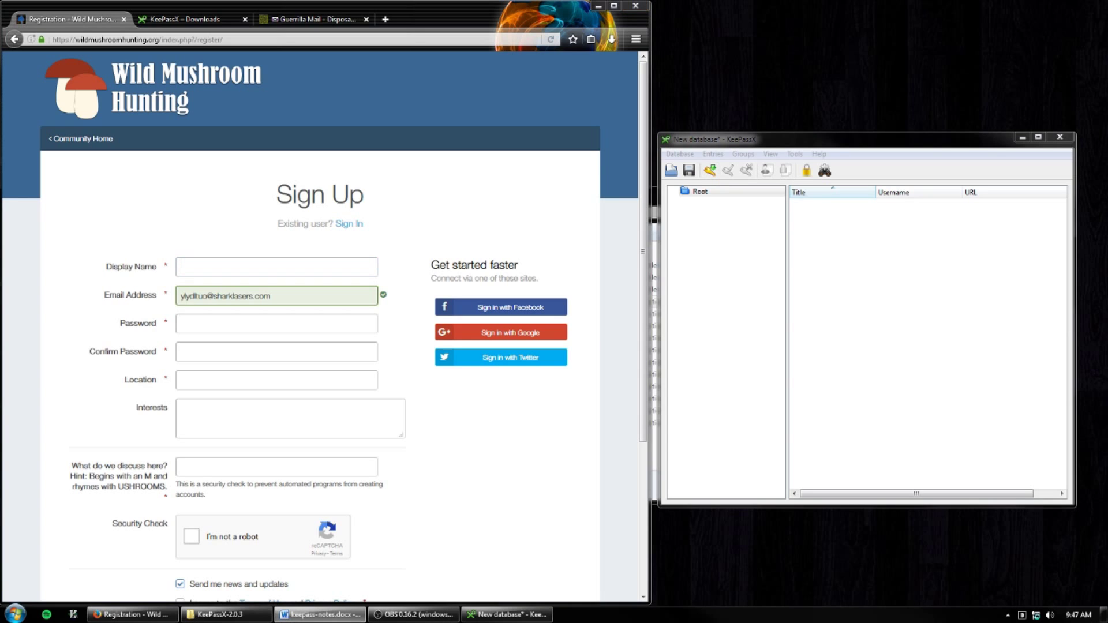
pyautogui.click(710, 173)
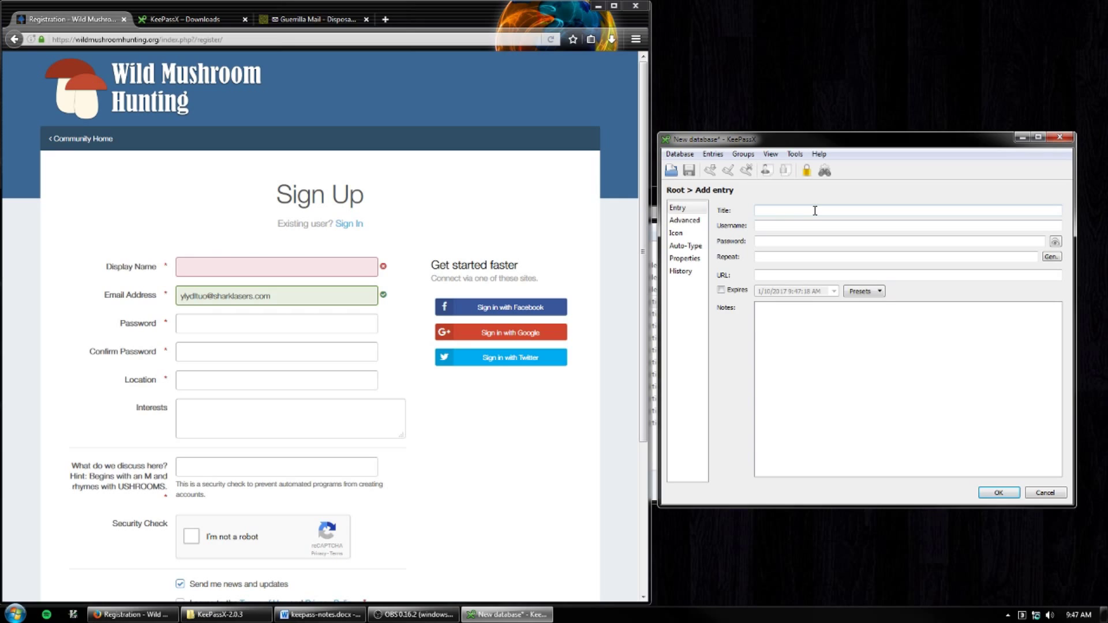
# - Title the entry 'Wild Mushroom Hunting Forum' and paste the display name as its username
pyautogui.write('Wild Mushroom Hunting Forum')
pyautogui.click(851, 224)
pyautogui.click(838, 227)
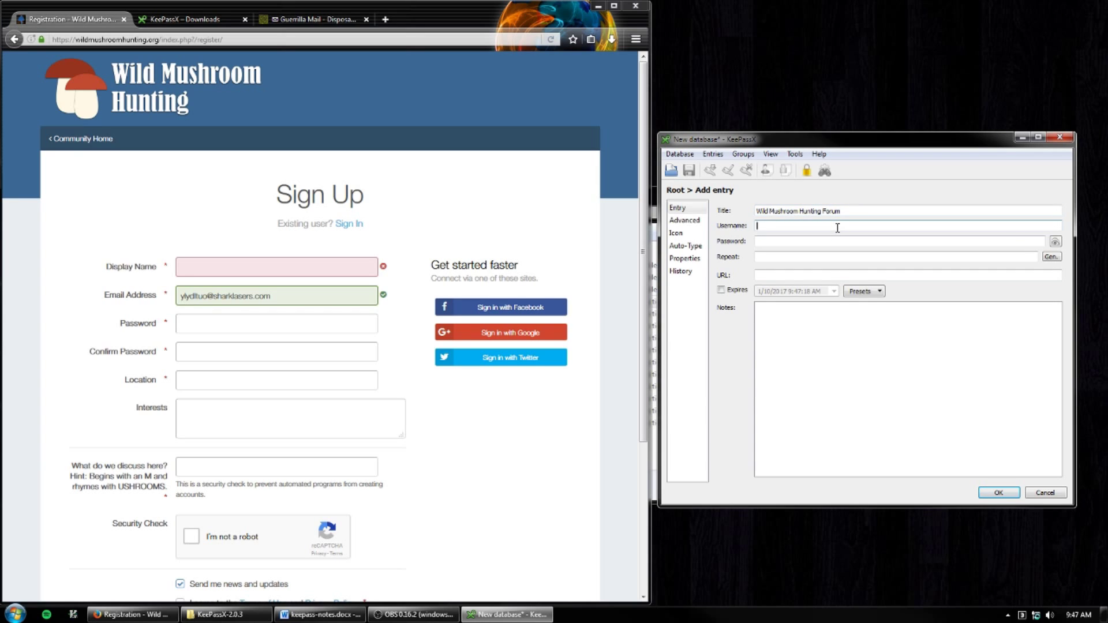
pyautogui.hotkey('ctrl', 'v')
pyautogui.click(835, 242)
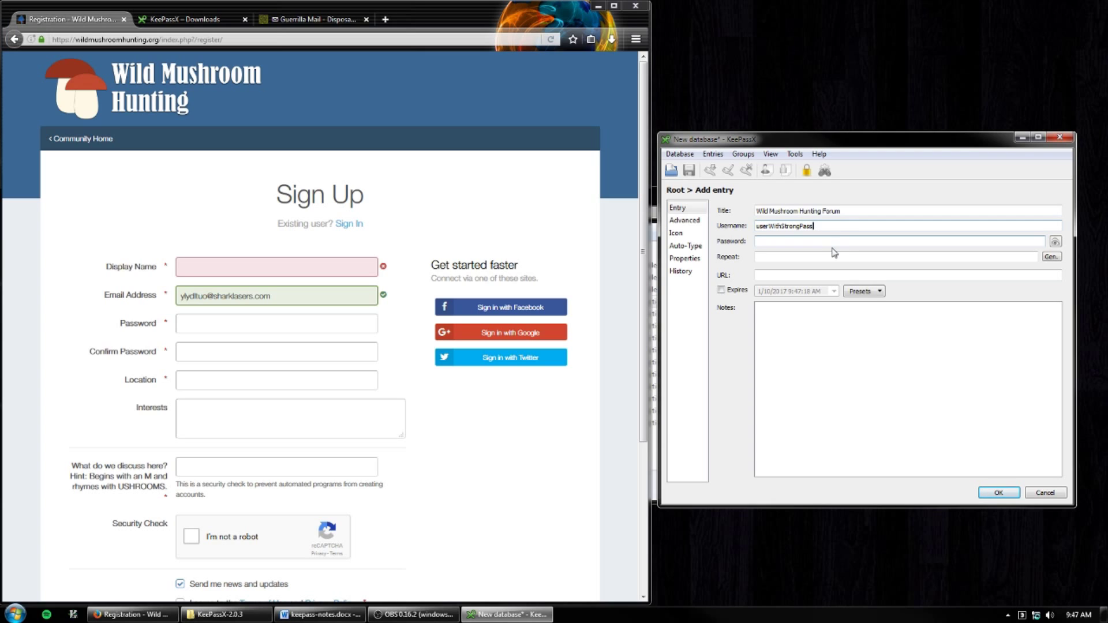
pyautogui.click(810, 240)
# - Generate a new 32-character password with special characters and accept it into the entry
pyautogui.click(1057, 259)
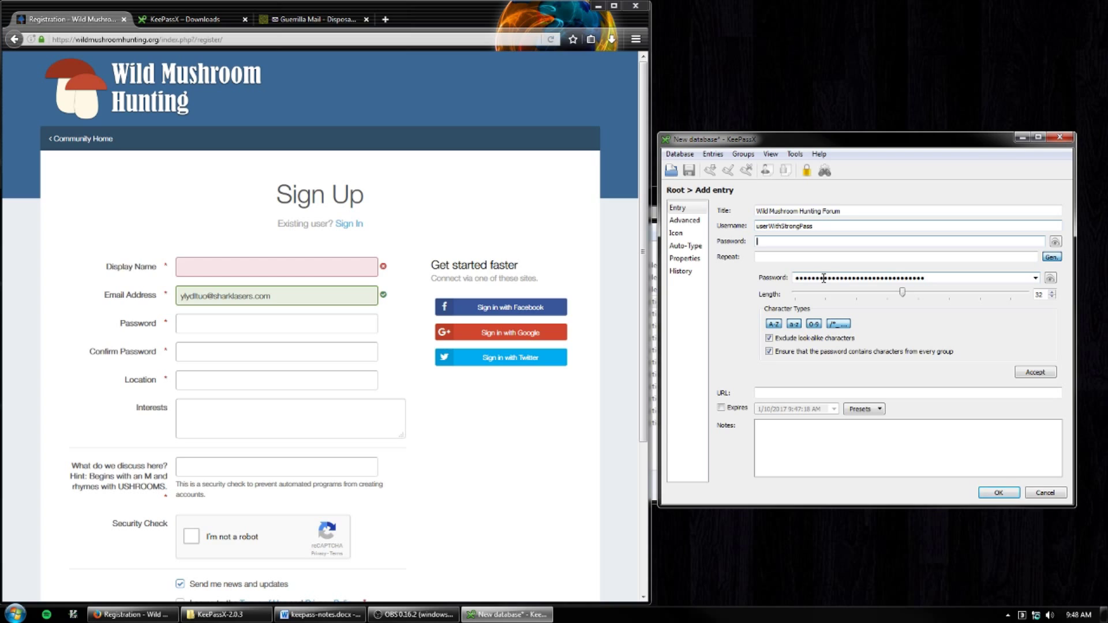
pyautogui.click(1051, 280)
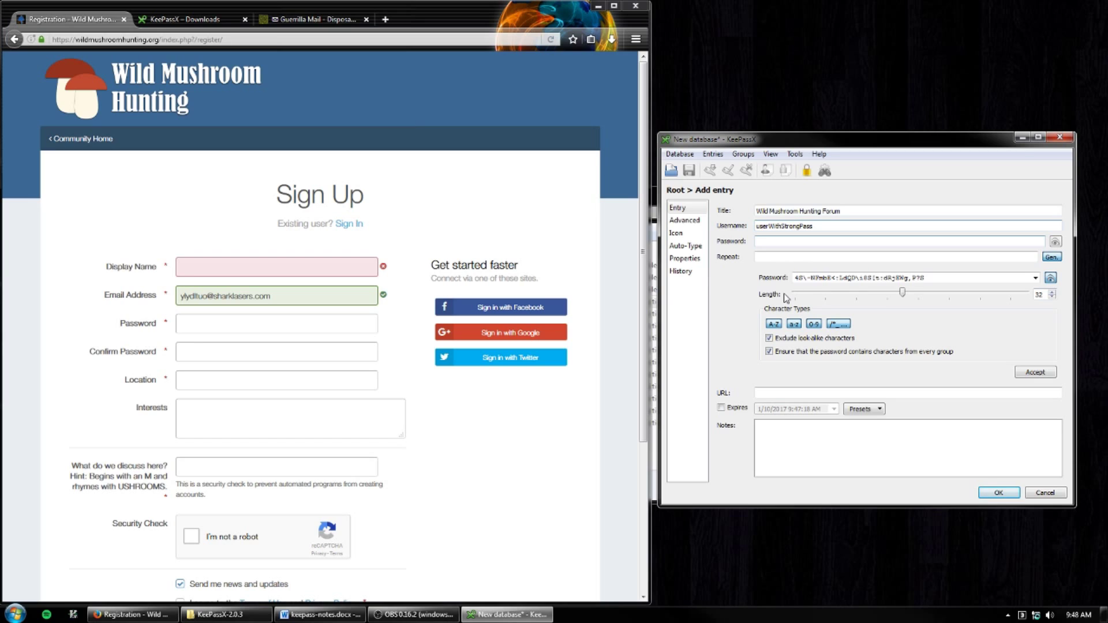
pyautogui.doubleClick(1039, 295)
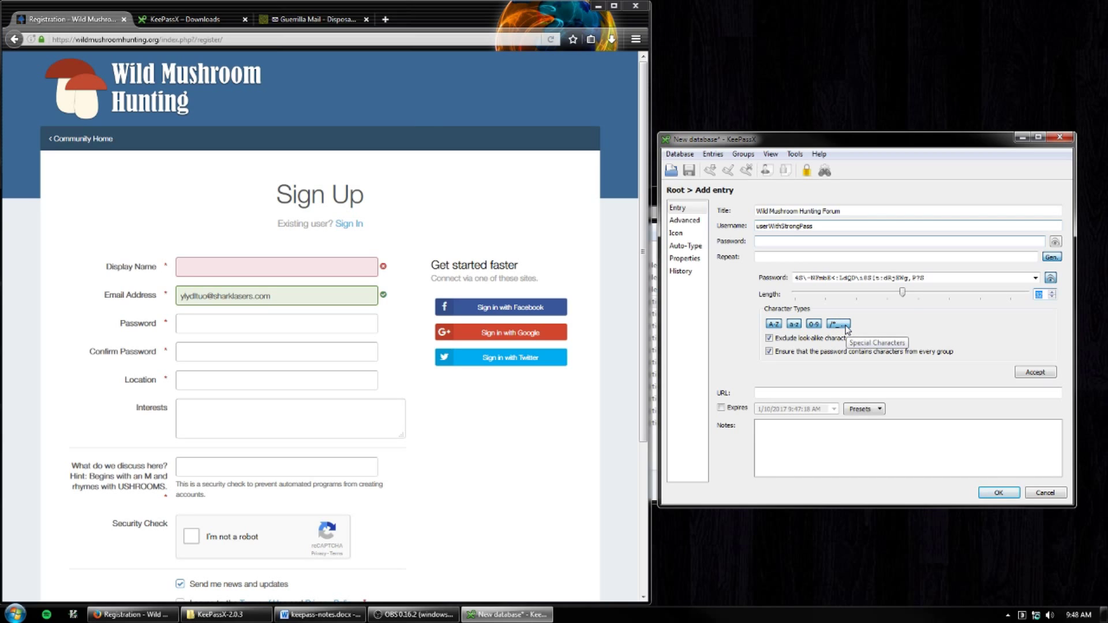
pyautogui.hotkey('shift', 'Tab')
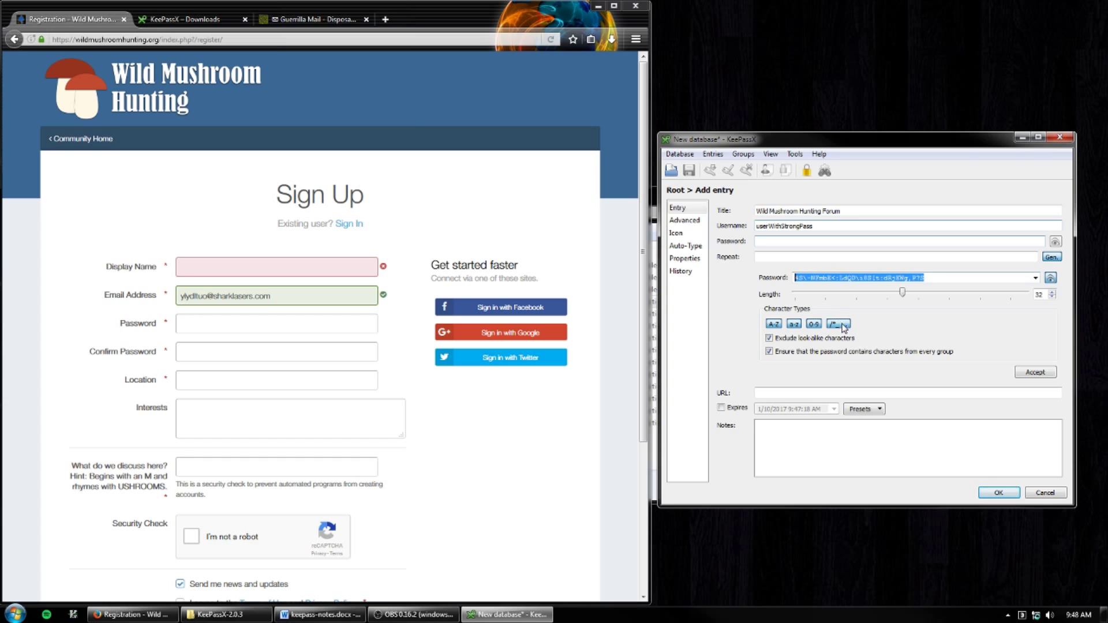
pyautogui.click(843, 327)
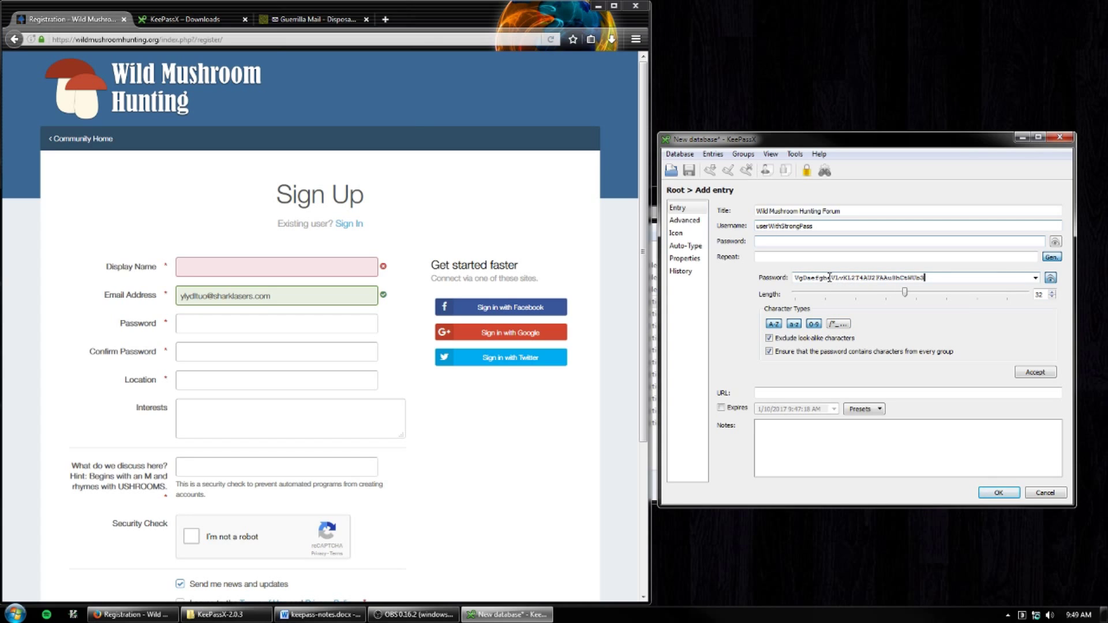
pyautogui.click(838, 326)
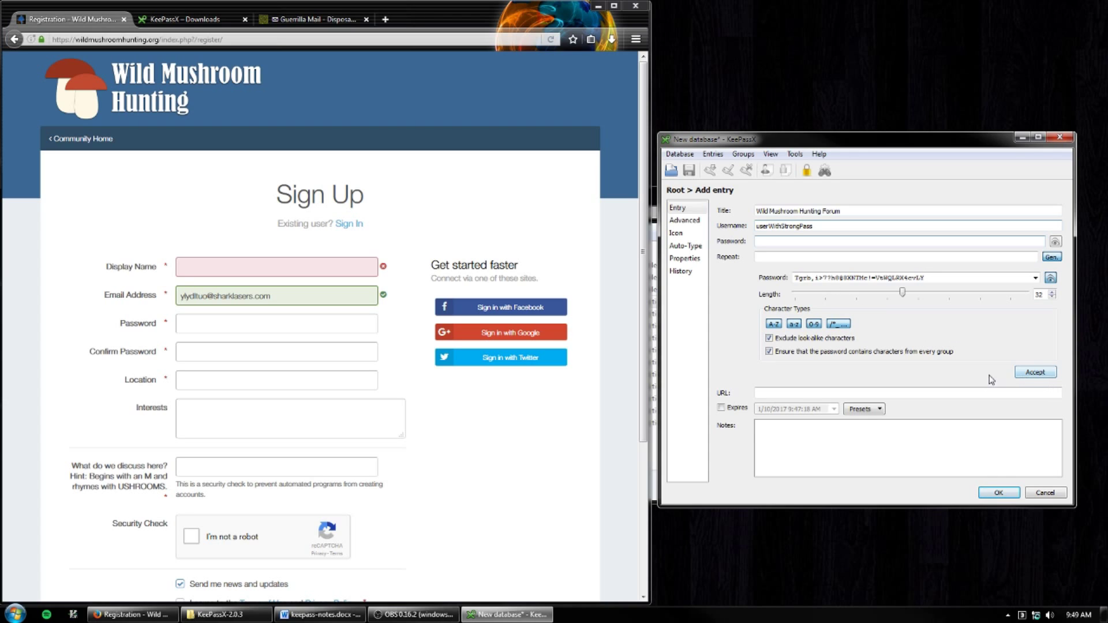
pyautogui.click(1039, 373)
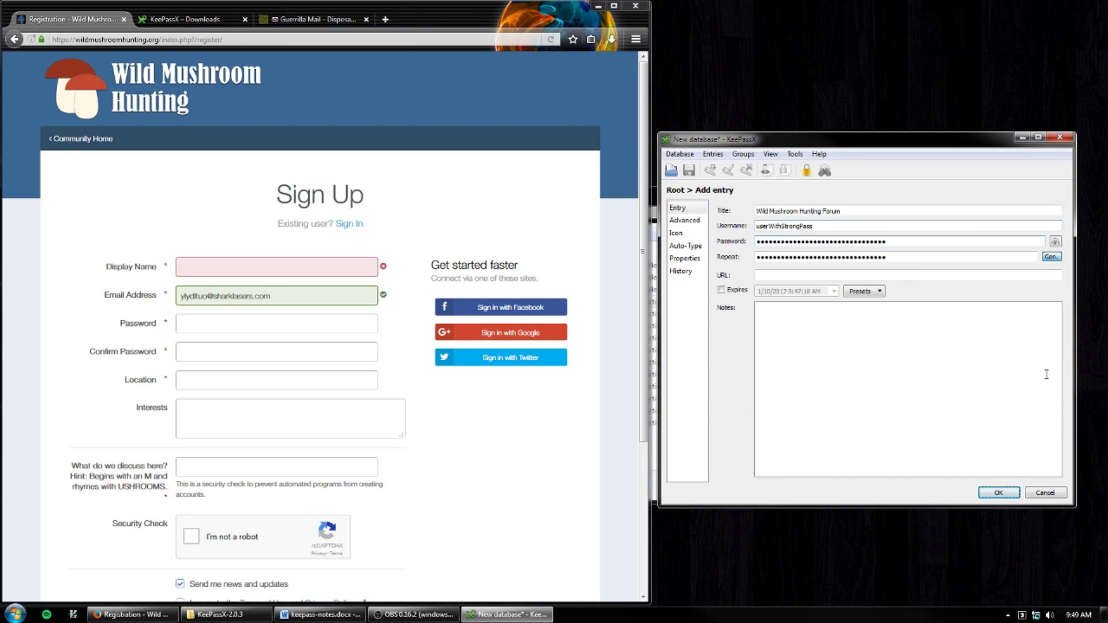
# - Add the URL wildmushroomhunting.org to the entry and save it to the Root group
pyautogui.click(787, 257)
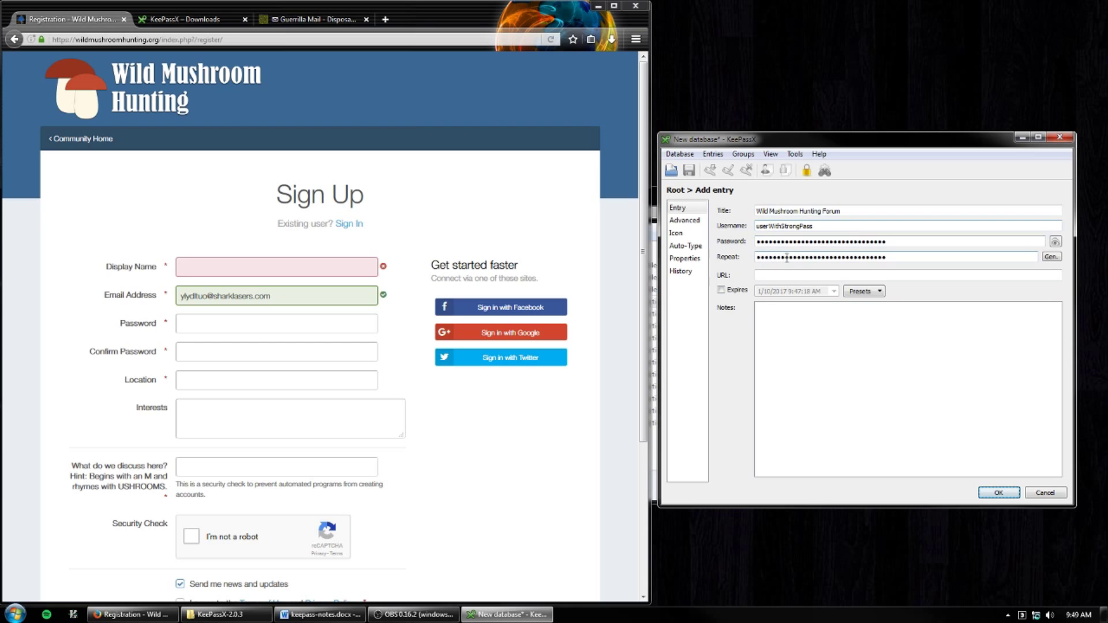
pyautogui.click(778, 275)
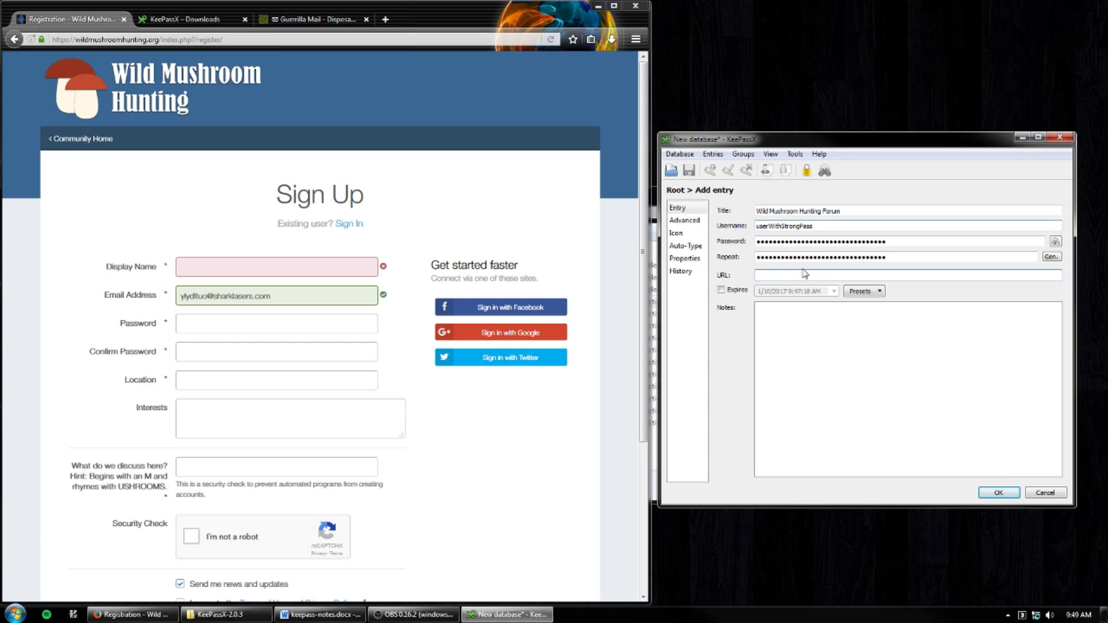
pyautogui.write('wildmushroomhunting.org')
pyautogui.click(904, 363)
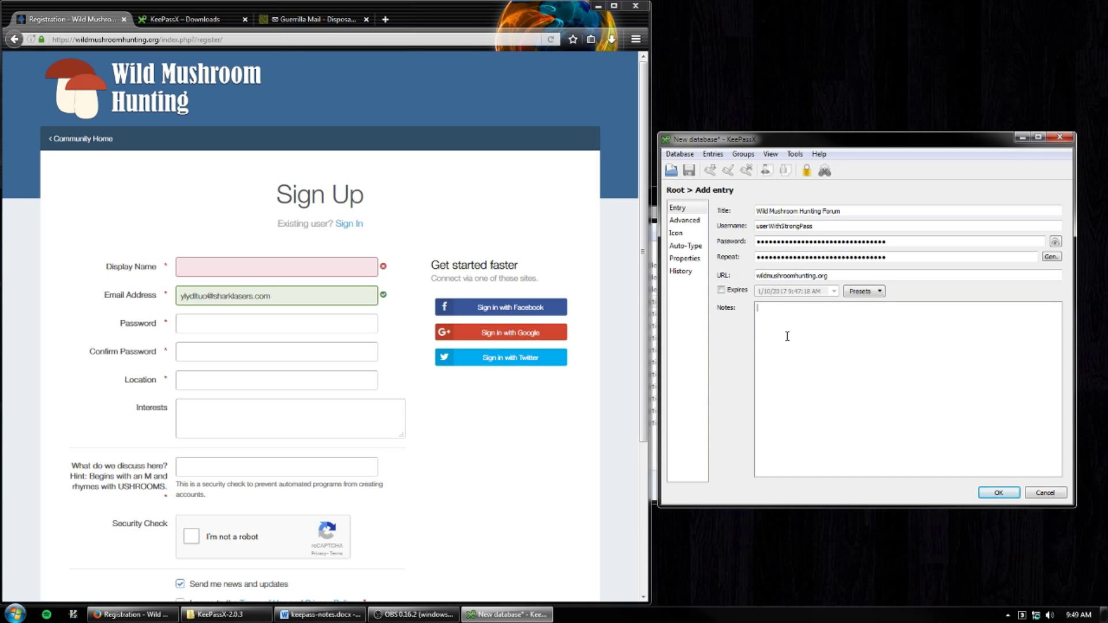
pyautogui.click(999, 493)
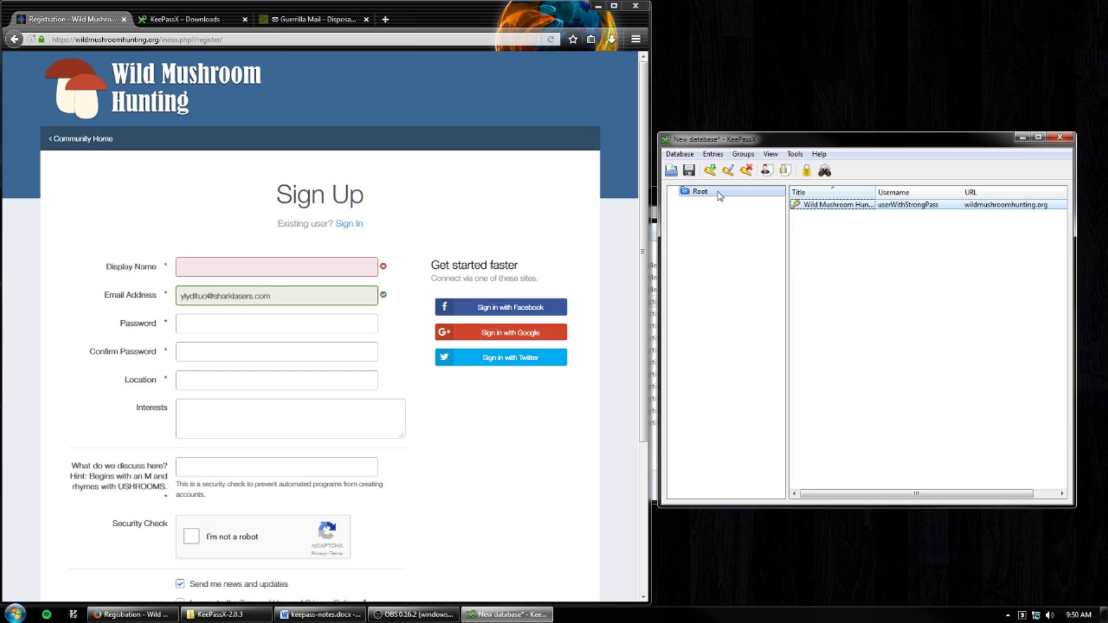
# - Save the database to disk under the default name New database.kdbx
pyautogui.click(690, 172)
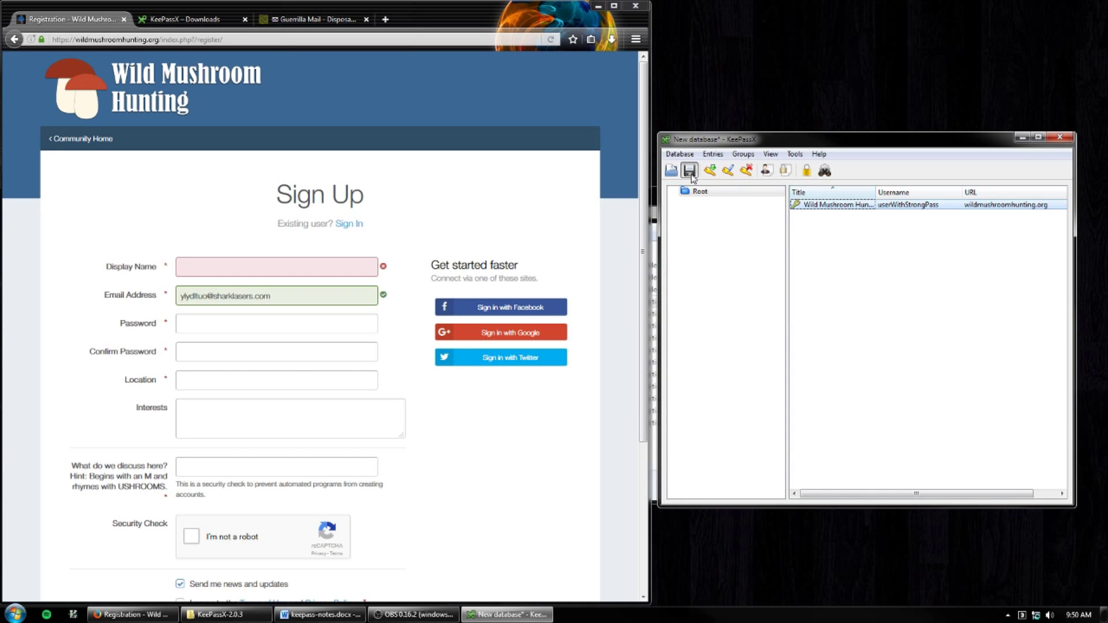
pyautogui.moveTo(784, 168); pyautogui.dragTo(728, 168)
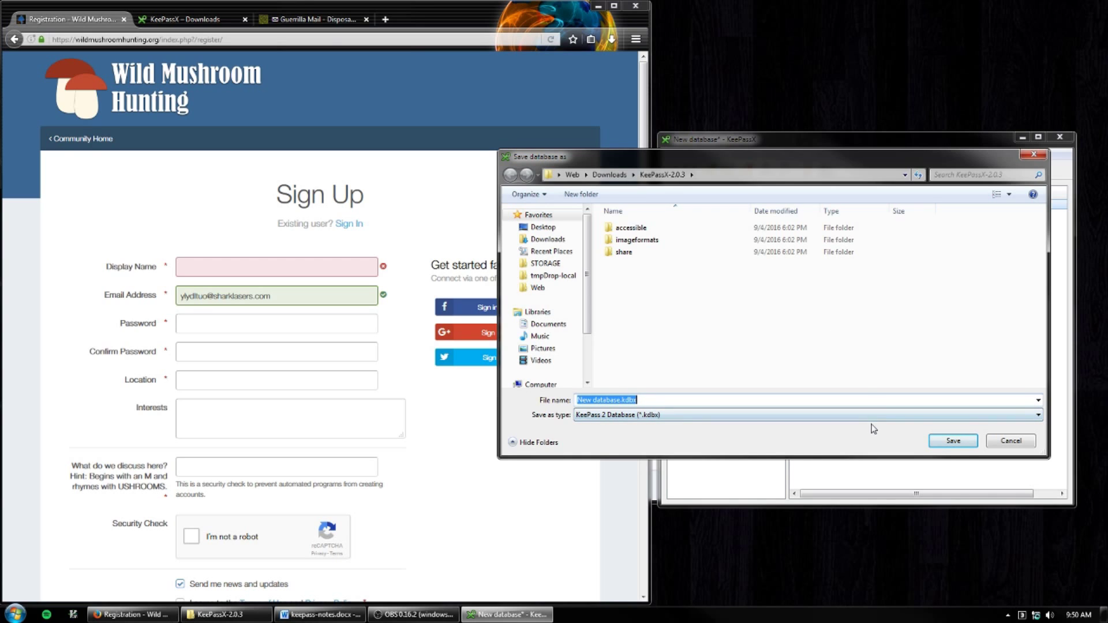
pyautogui.click(950, 445)
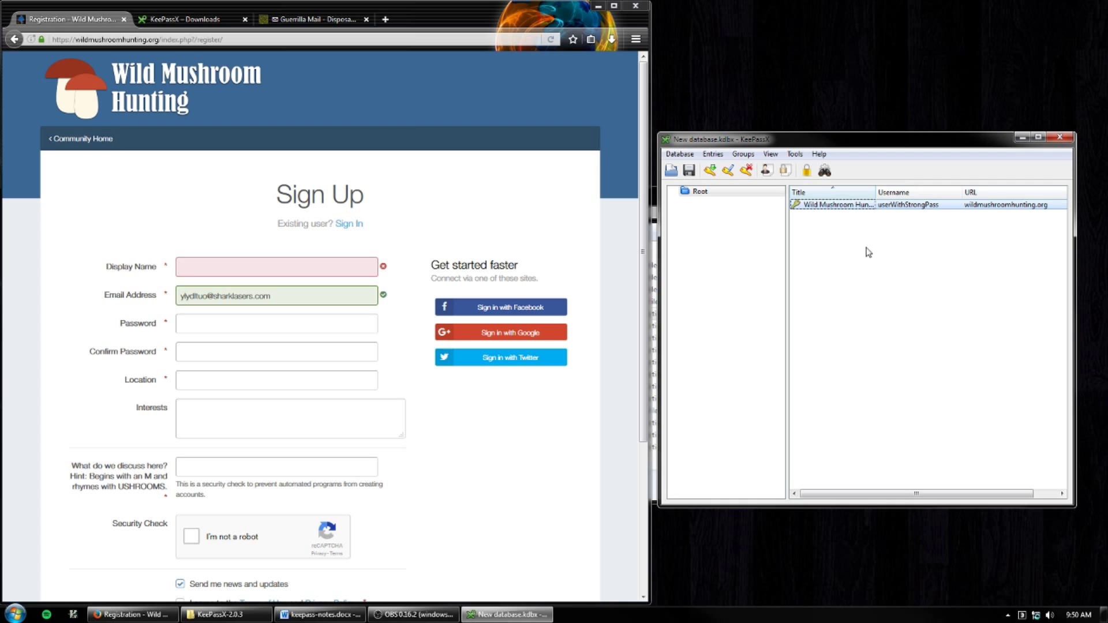
# - Copy the forum entry's username and paste it into Firefox's Display Name field
pyautogui.rightClick(856, 210)
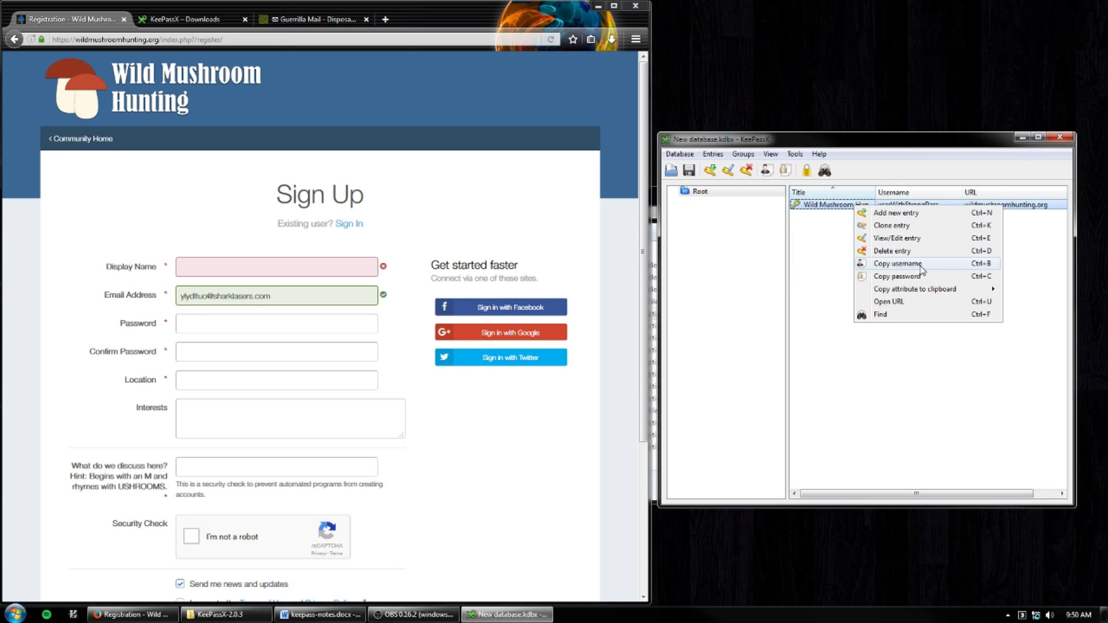
pyautogui.click(922, 264)
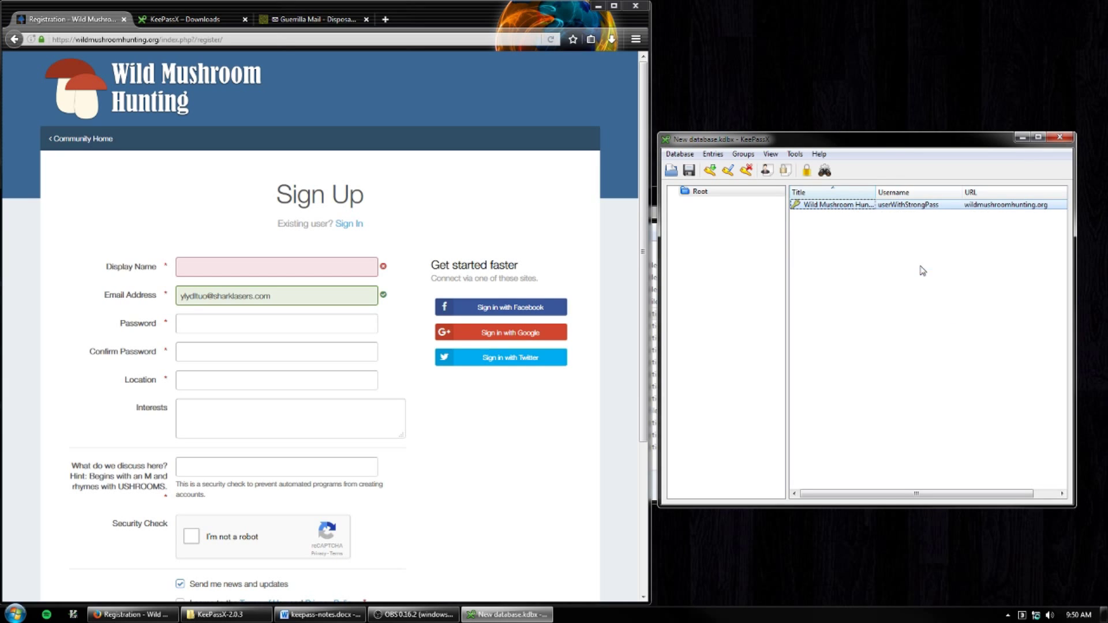
pyautogui.click(345, 270)
pyautogui.rightClick(345, 268)
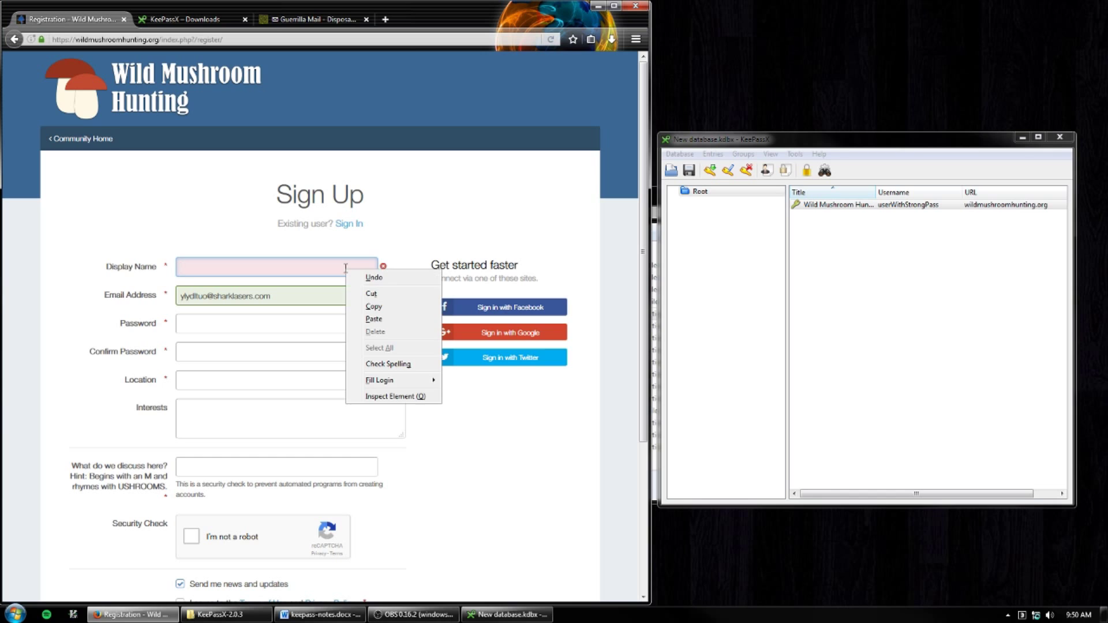
pyautogui.click(379, 320)
pyautogui.click(375, 323)
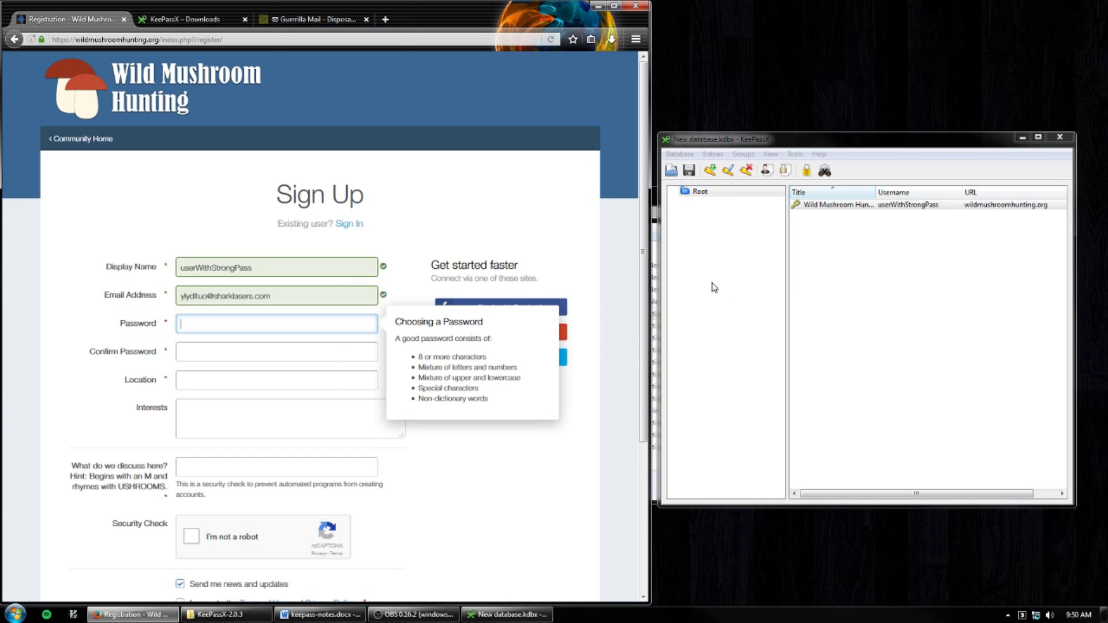
# - Copy the Wild Mushroom Hunting entry's password and paste it into Password and Confirm Password
pyautogui.click(827, 208)
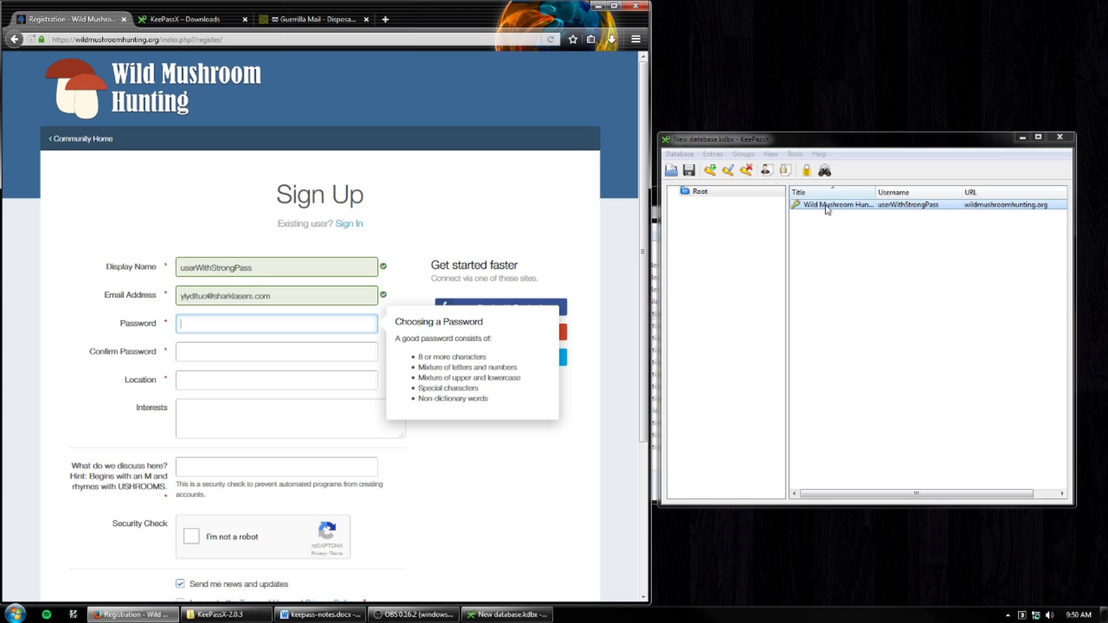
pyautogui.rightClick(827, 206)
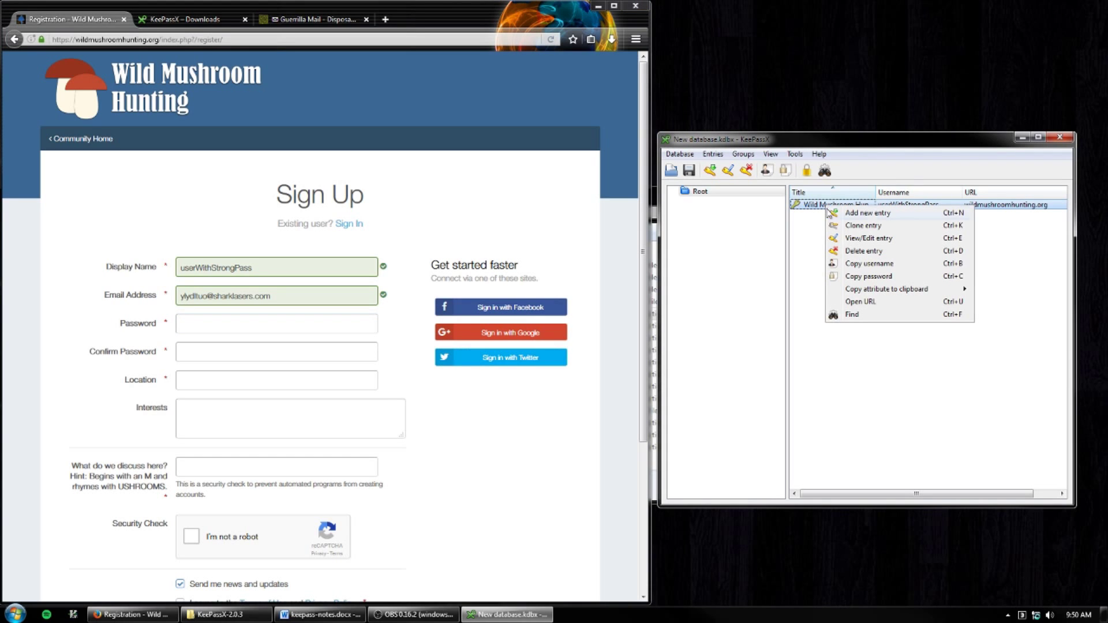
pyautogui.click(867, 277)
pyautogui.click(275, 323)
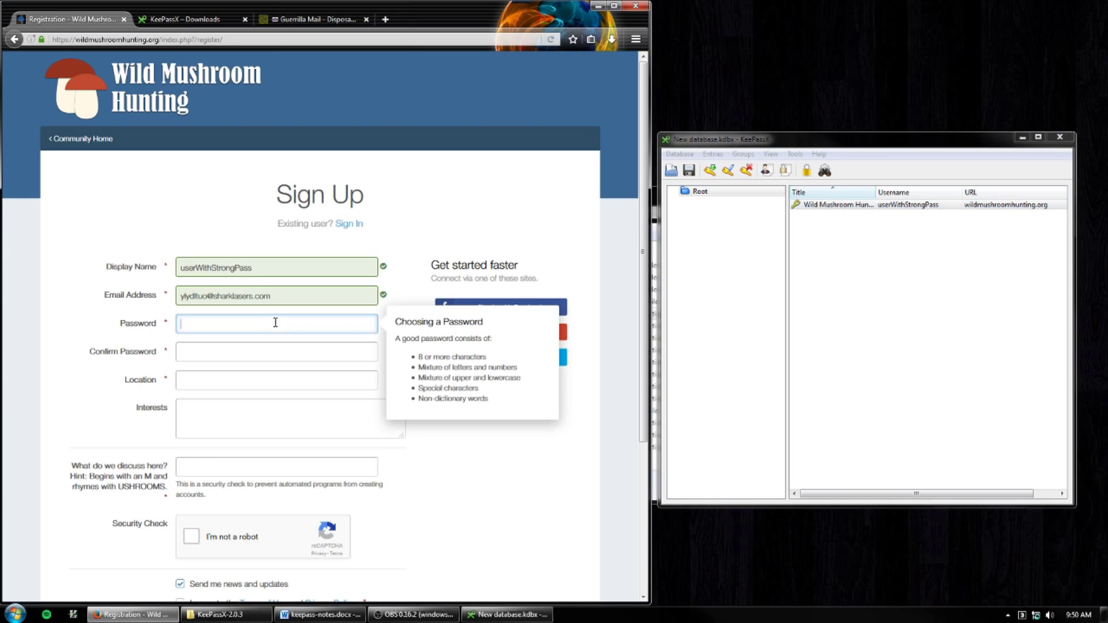
pyautogui.rightClick(275, 323)
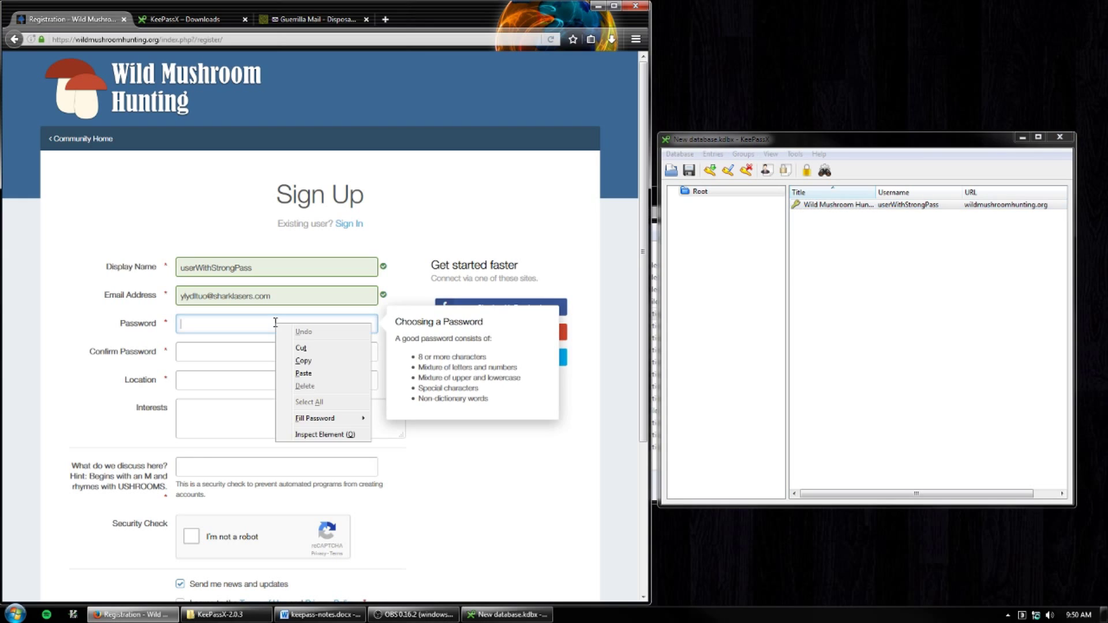
pyautogui.click(306, 374)
pyautogui.rightClick(307, 350)
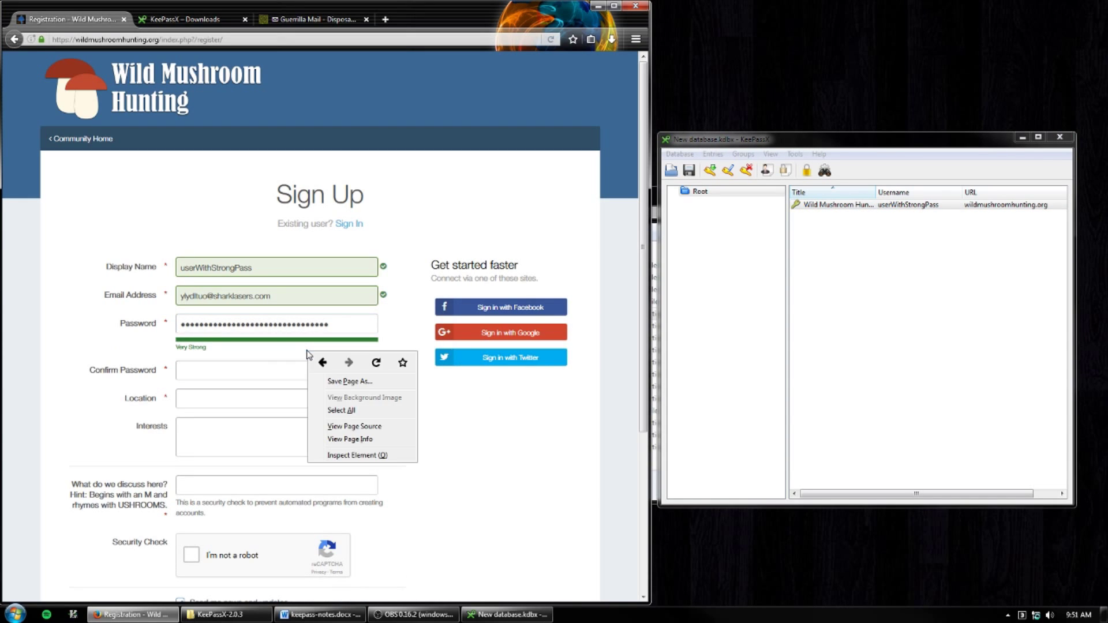
pyautogui.rightClick(266, 374)
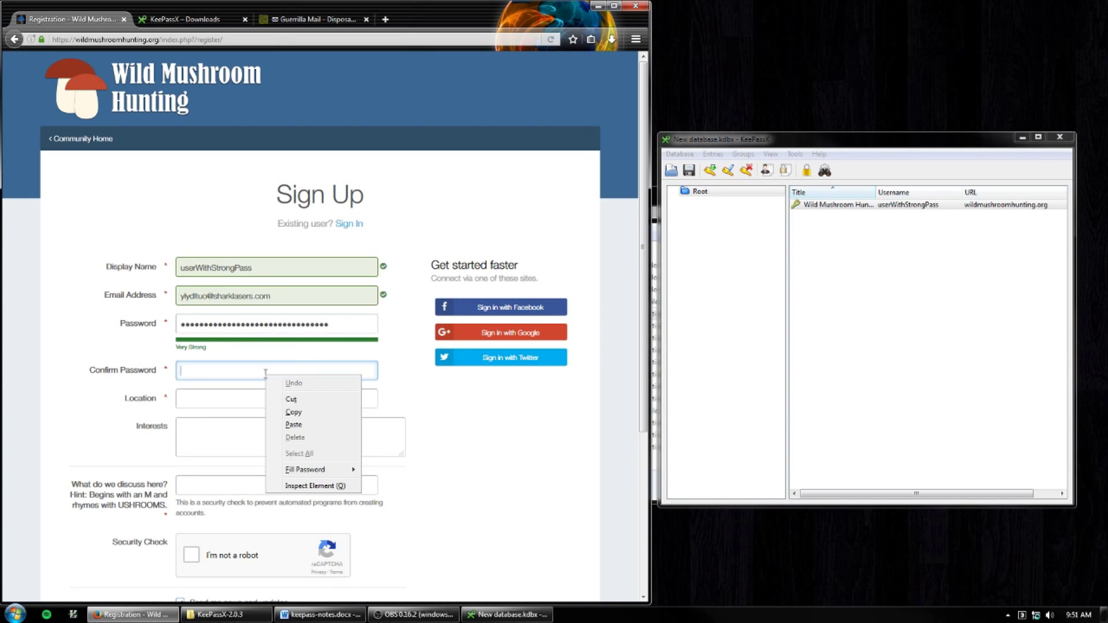
pyautogui.click(300, 424)
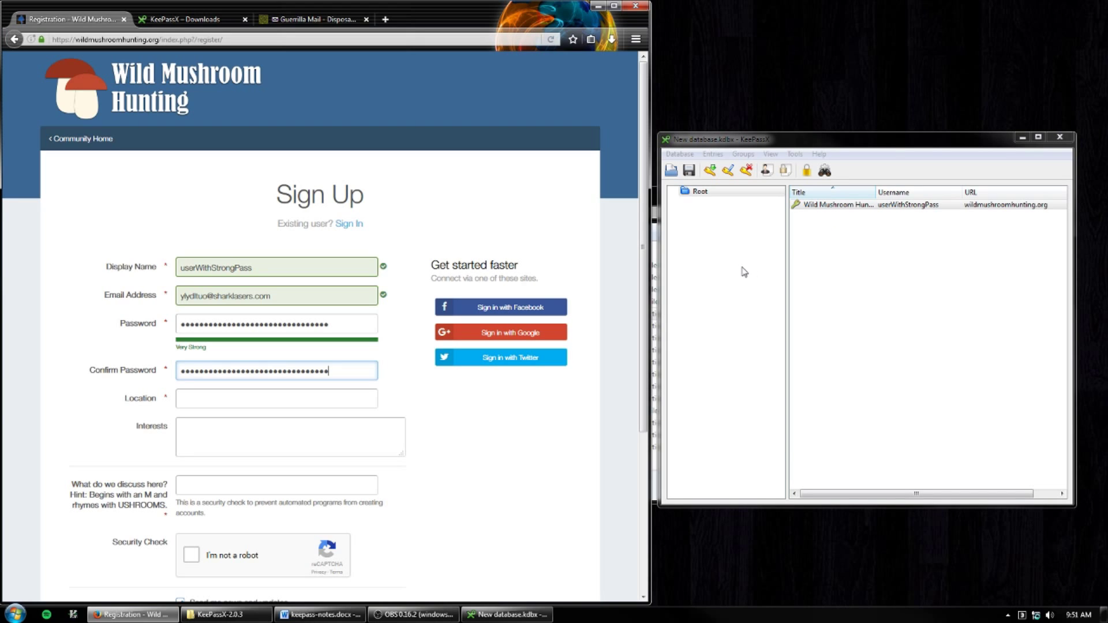
# - Copy the forum entry's password to the clipboard again
pyautogui.click(817, 209)
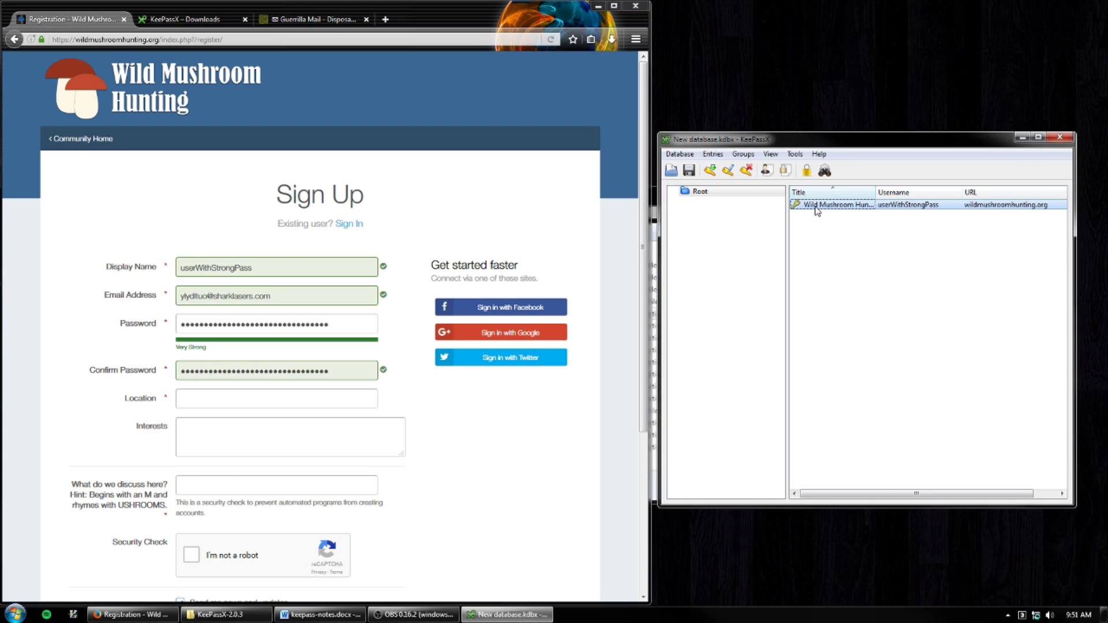
pyautogui.rightClick(816, 209)
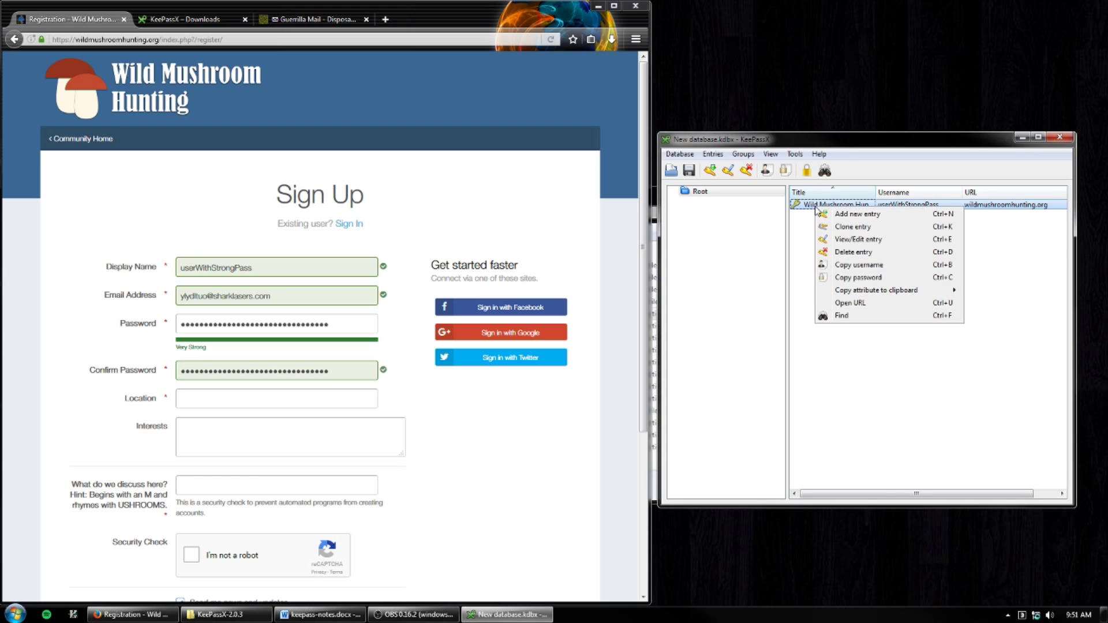
pyautogui.click(870, 278)
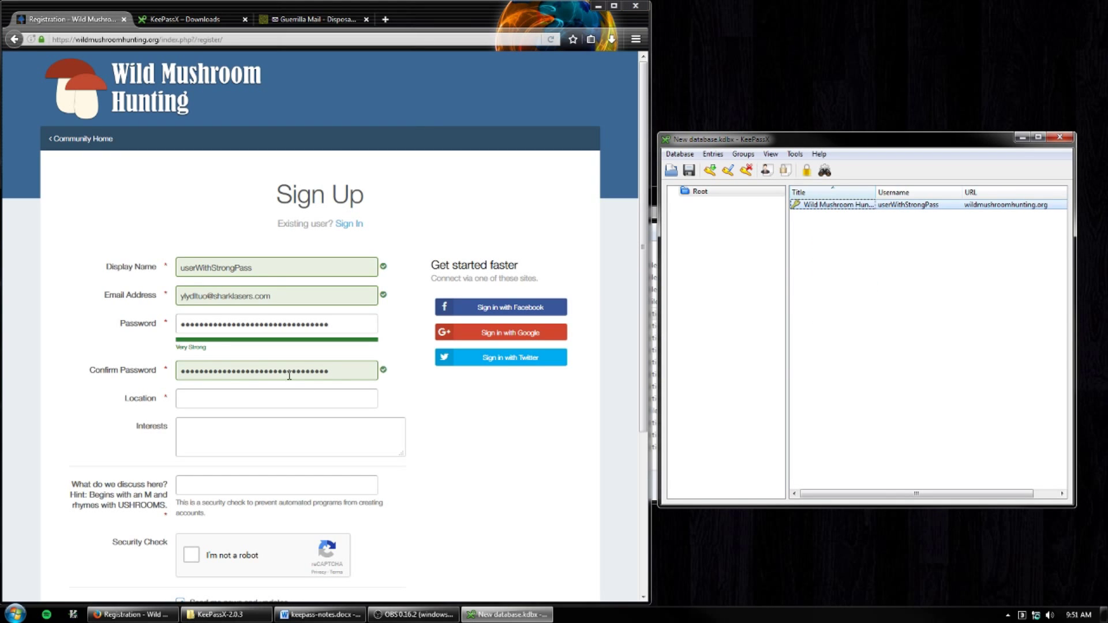
# - Enter Earth as the Location and Mushrooms as the security question answer
pyautogui.click(285, 396)
pyautogui.write('Earth')
pyautogui.press('Tab')
pyautogui.scroll(-3, 408, 397)
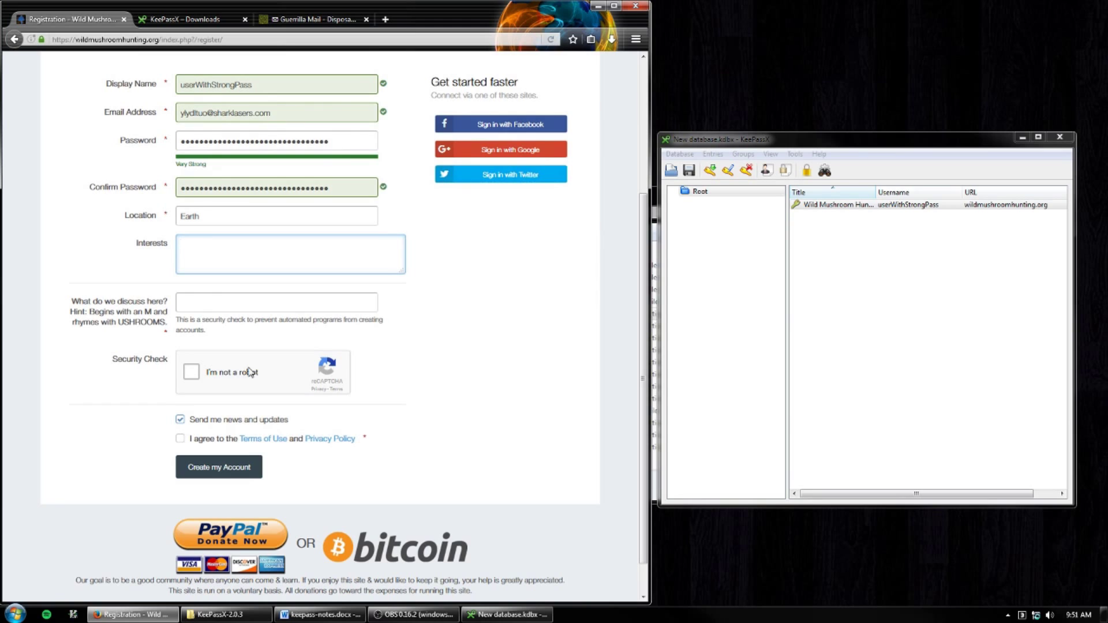
pyautogui.click(192, 372)
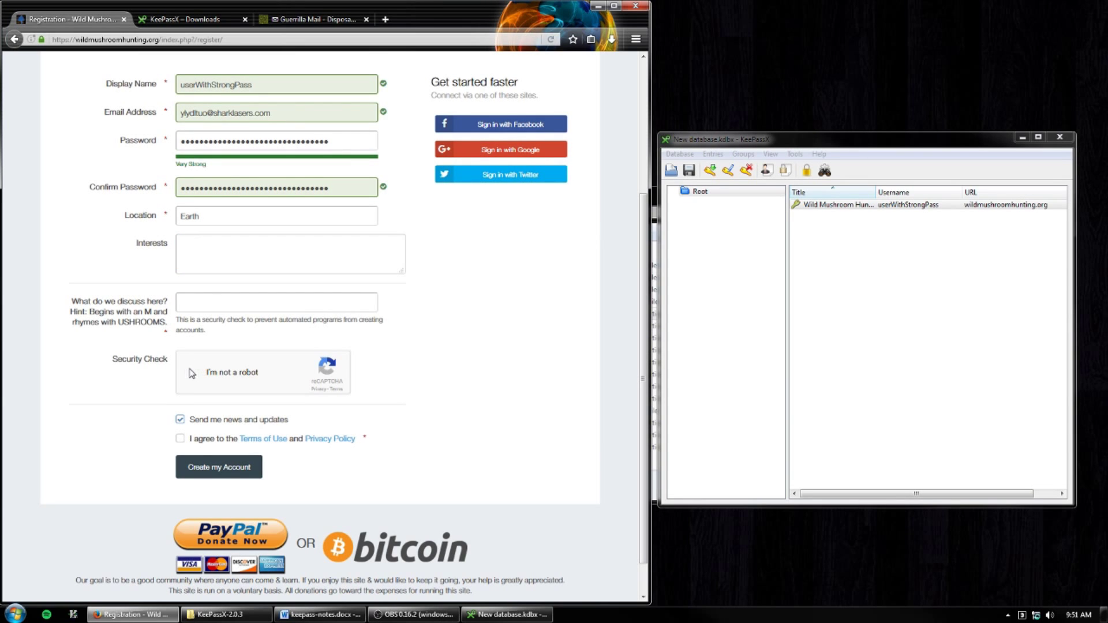
pyautogui.click(187, 307)
pyautogui.click(187, 307)
pyautogui.write('Mushrooms')
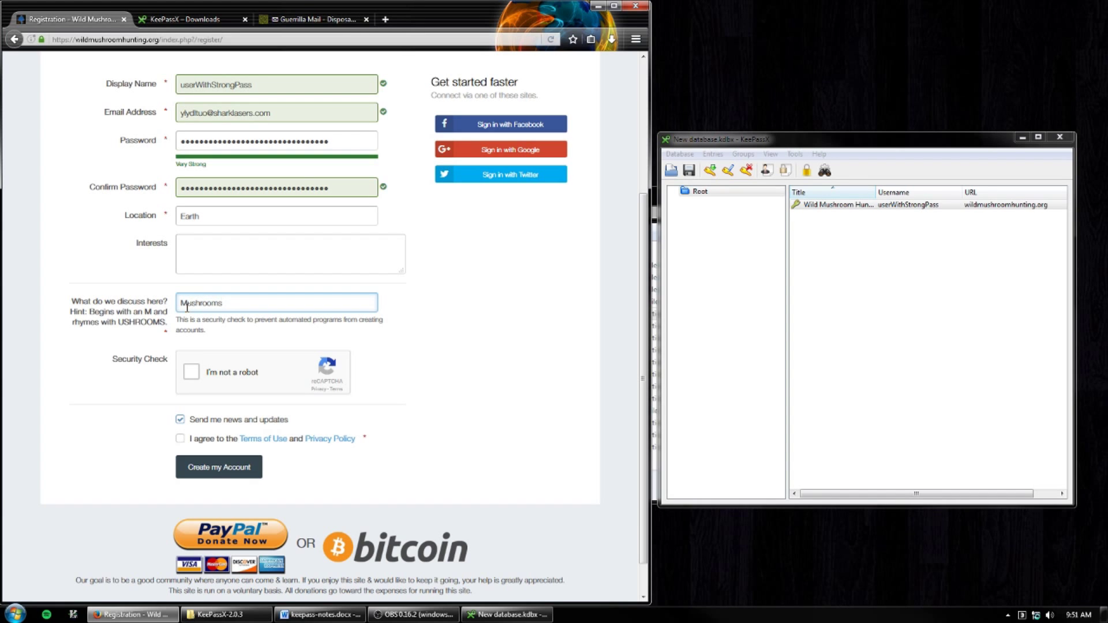
# - Pass the reCAPTCHA by selecting the three street-sign tiles
pyautogui.click(191, 372)
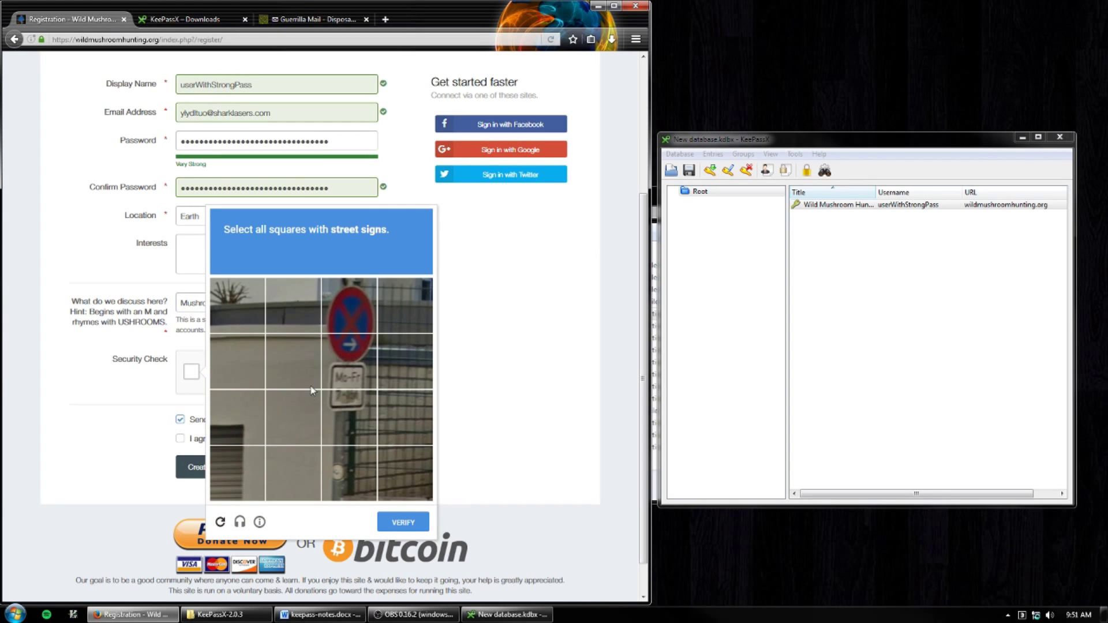
pyautogui.click(341, 315)
pyautogui.click(352, 367)
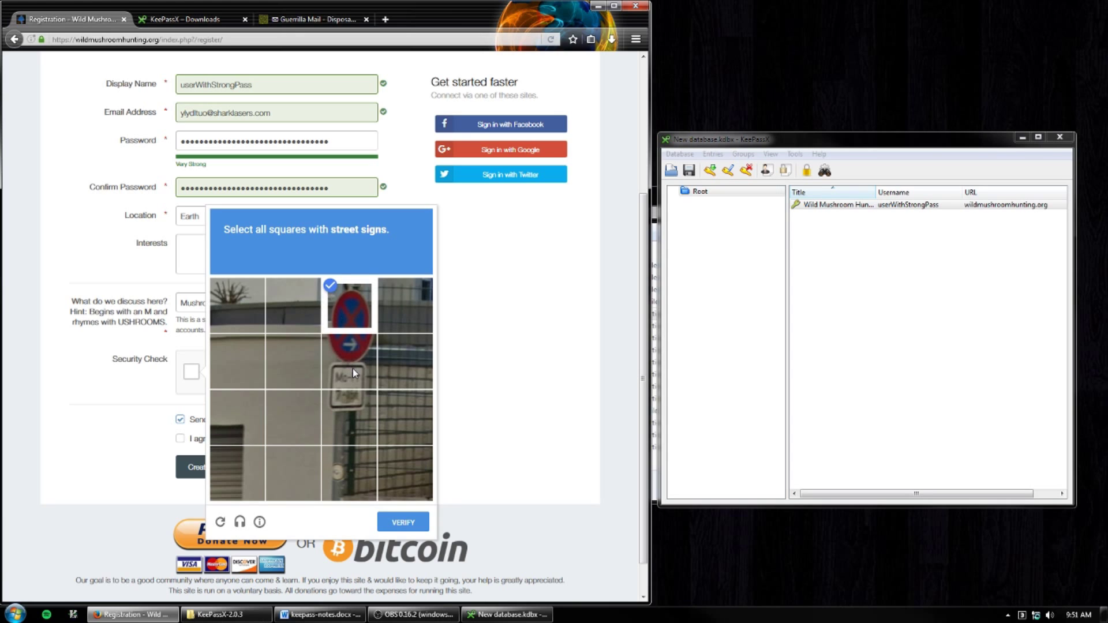
pyautogui.click(352, 423)
pyautogui.click(402, 523)
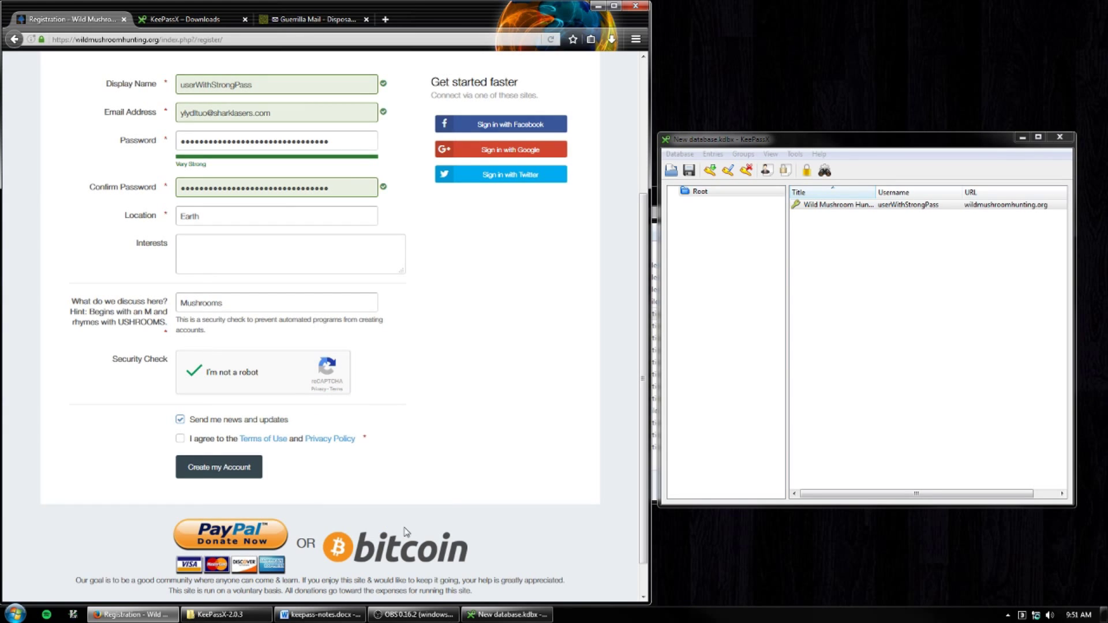
# - Decline news and updates, agree to the Terms of Use, and create the account
pyautogui.click(180, 420)
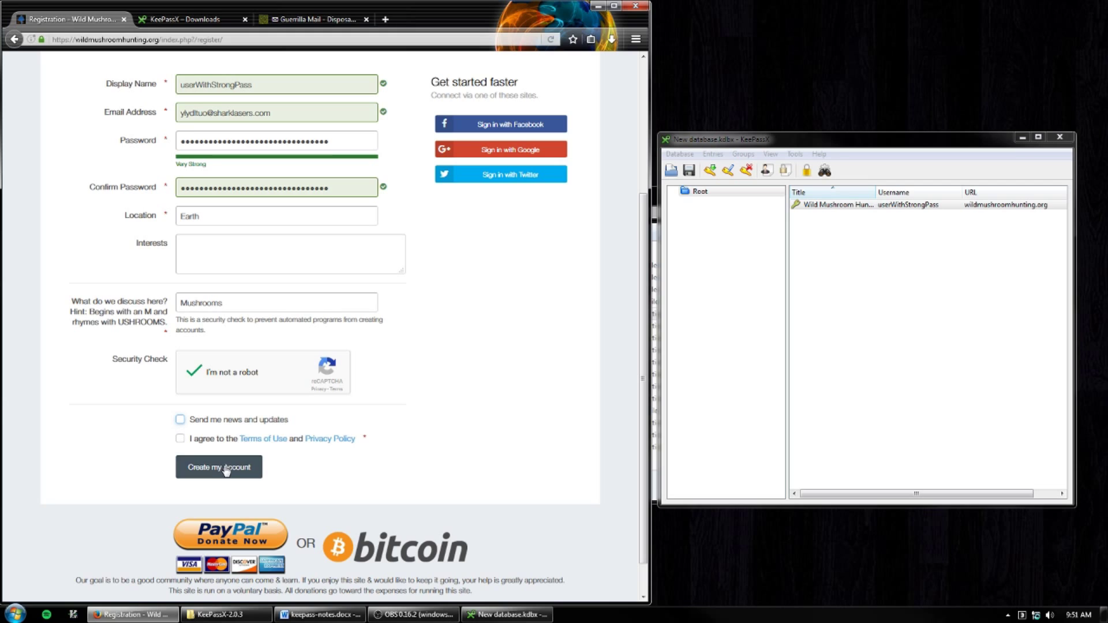
pyautogui.click(181, 439)
pyautogui.click(209, 469)
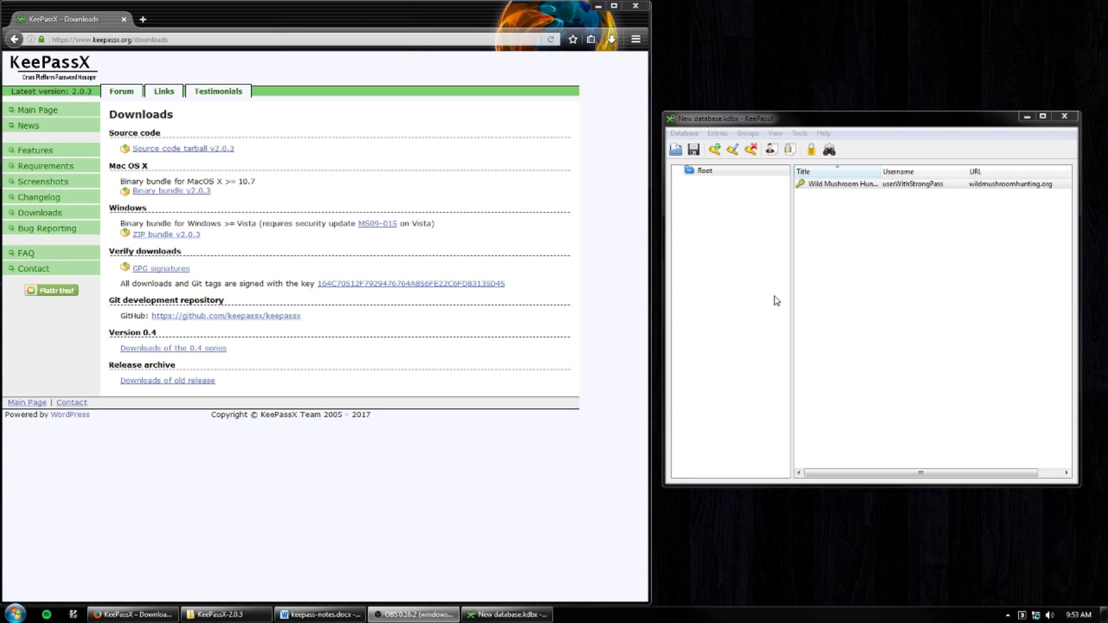
# - Open the forum entry's URL from KeePassX and bring up the 'Existing user? Sign In' form
pyautogui.click(823, 190)
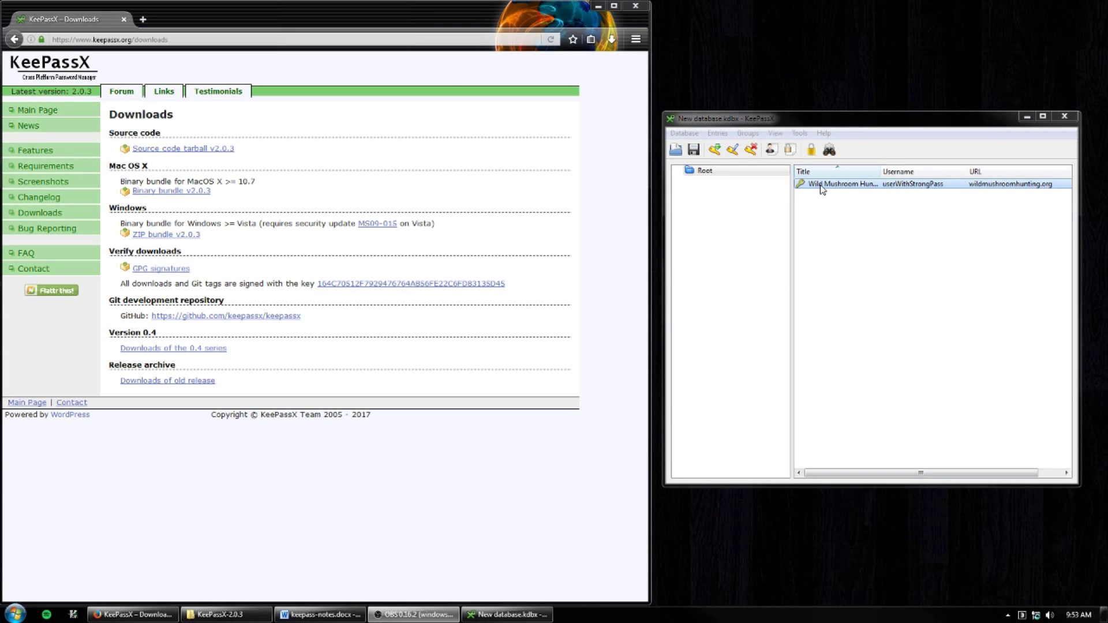
pyautogui.rightClick(824, 190)
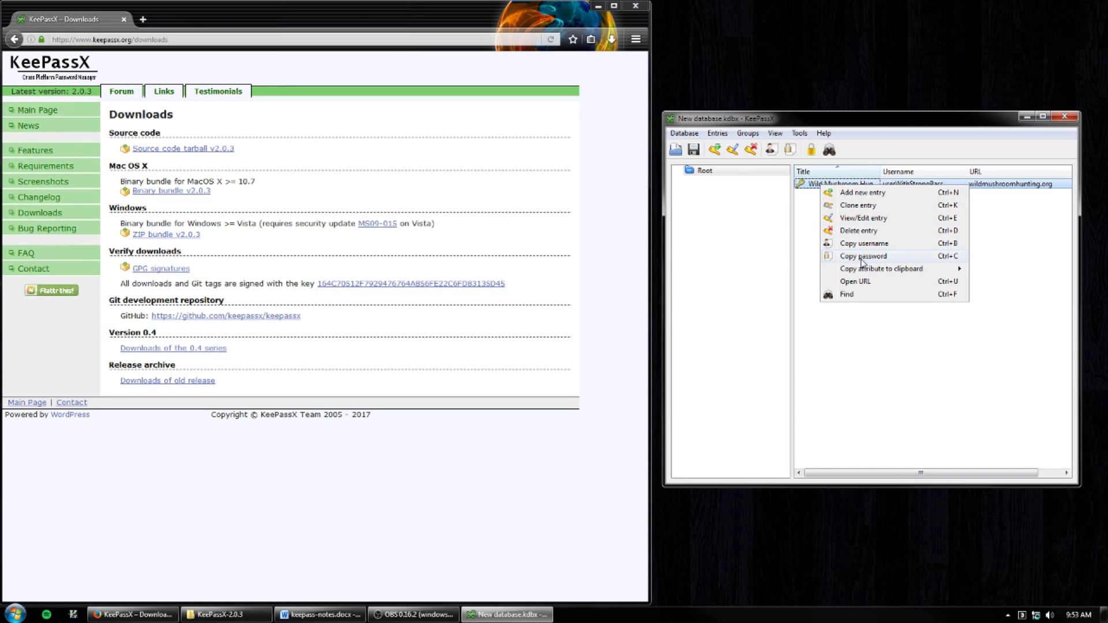
pyautogui.click(877, 284)
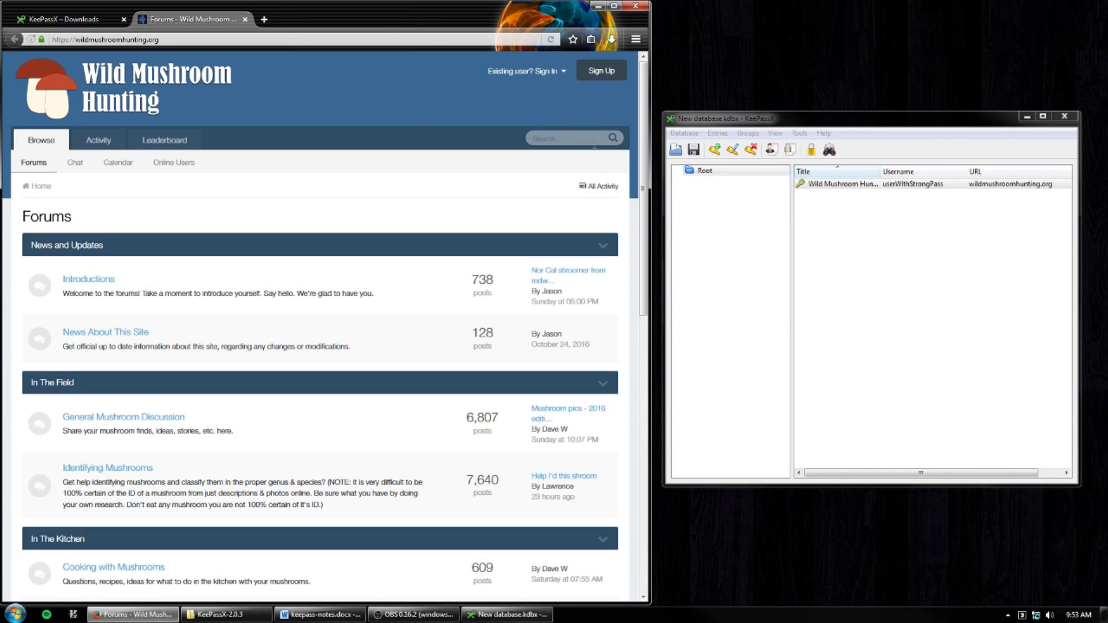
pyautogui.click(555, 72)
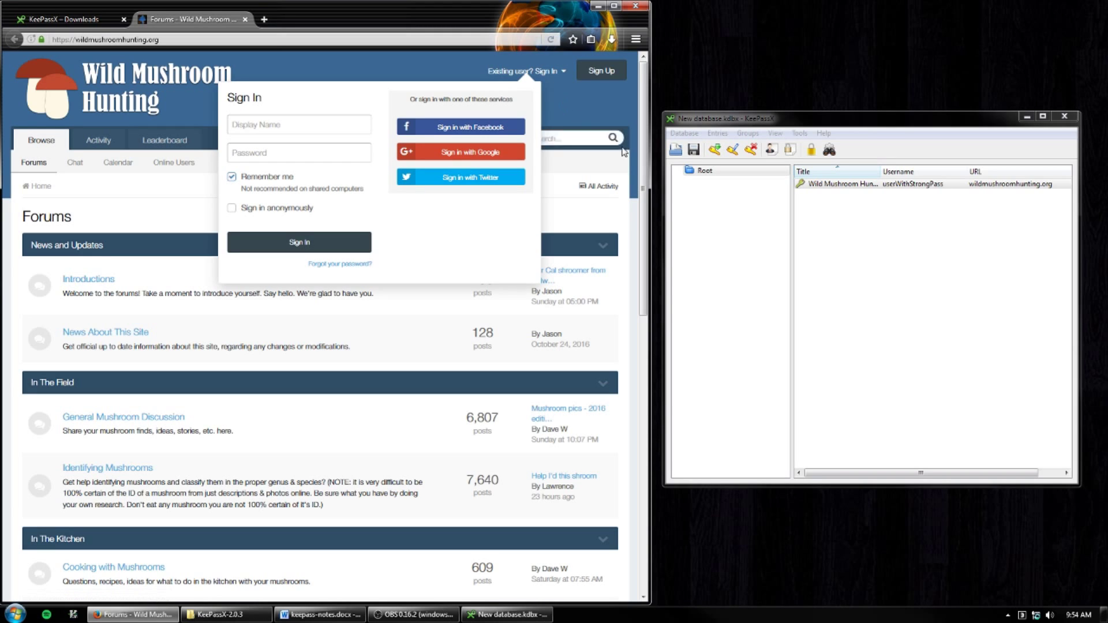
# - Paste the entry's stored username into the forum's Display Name field
pyautogui.click(808, 186)
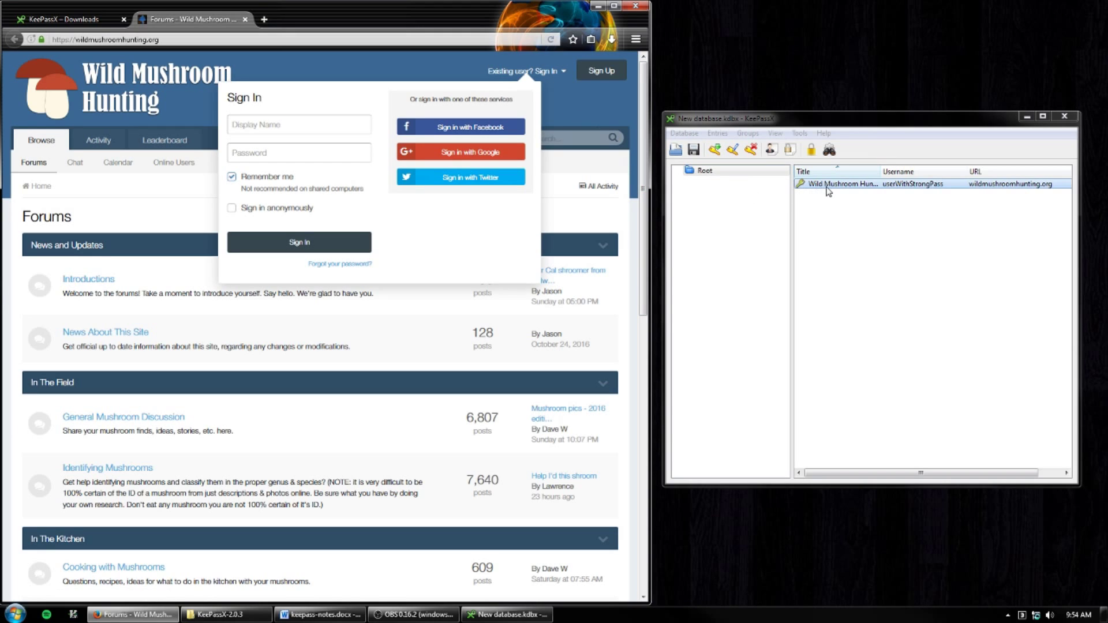
pyautogui.rightClick(829, 186)
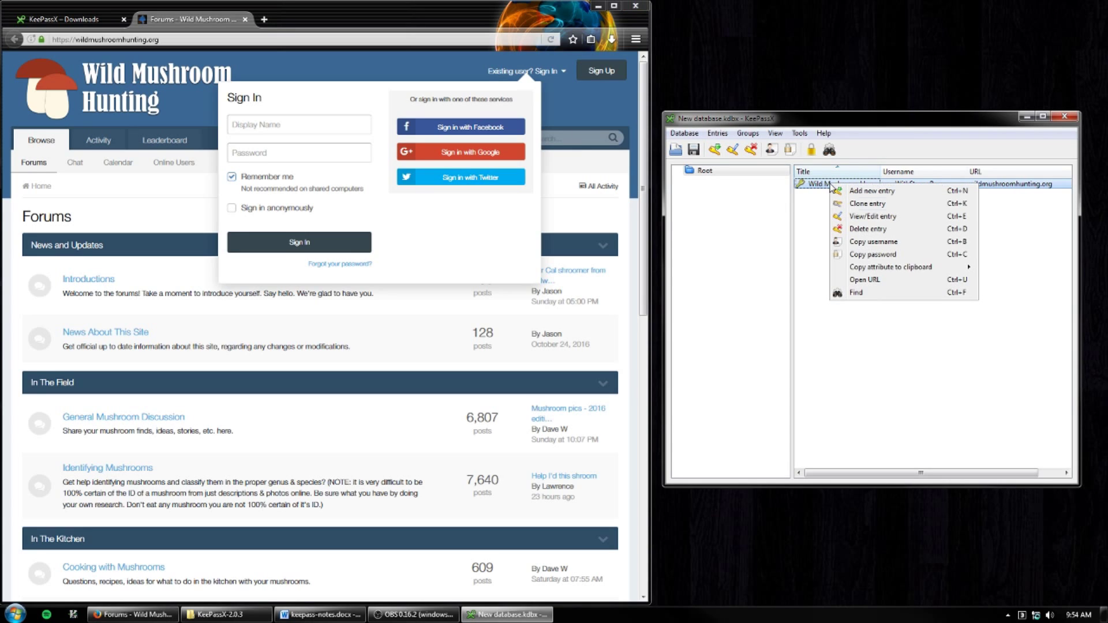
pyautogui.click(873, 242)
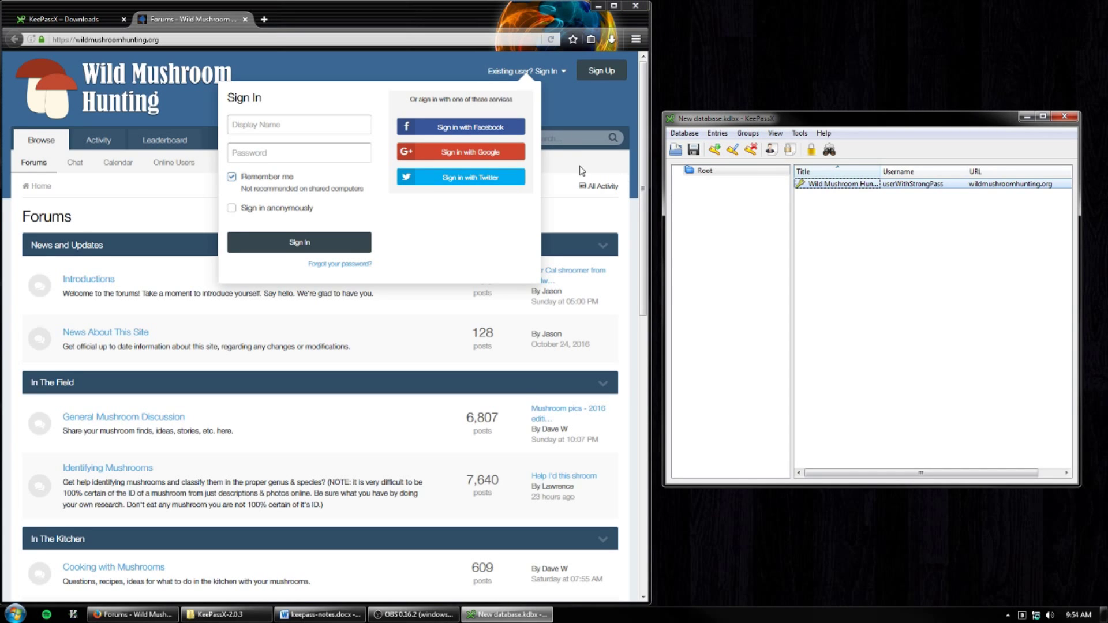
pyautogui.click(349, 124)
pyautogui.hotkey('ctrl', 'v')
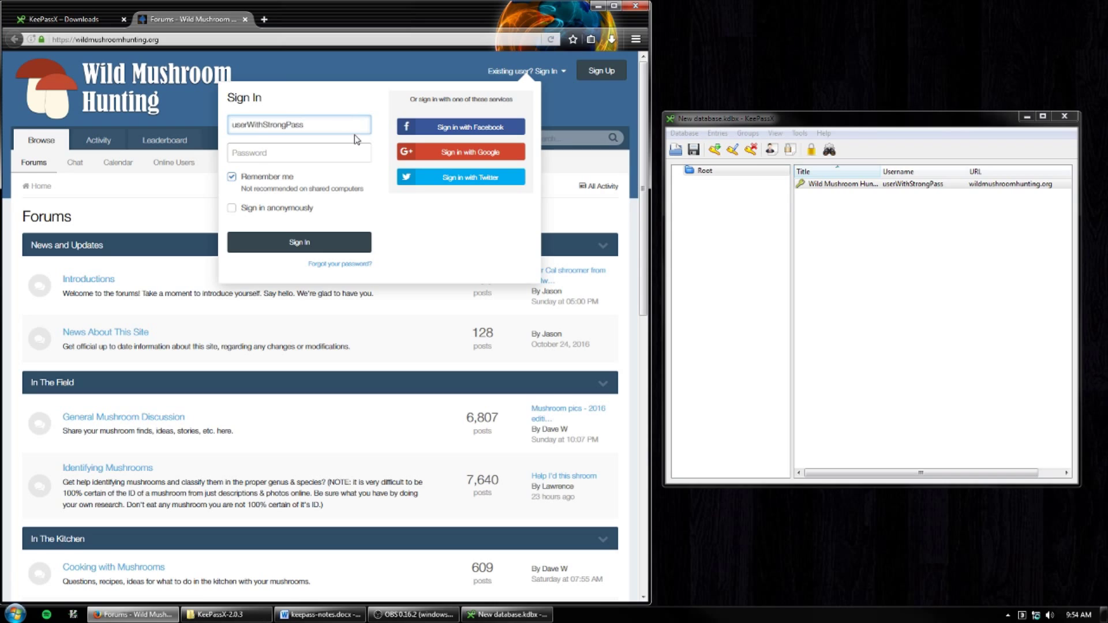
pyautogui.click(352, 146)
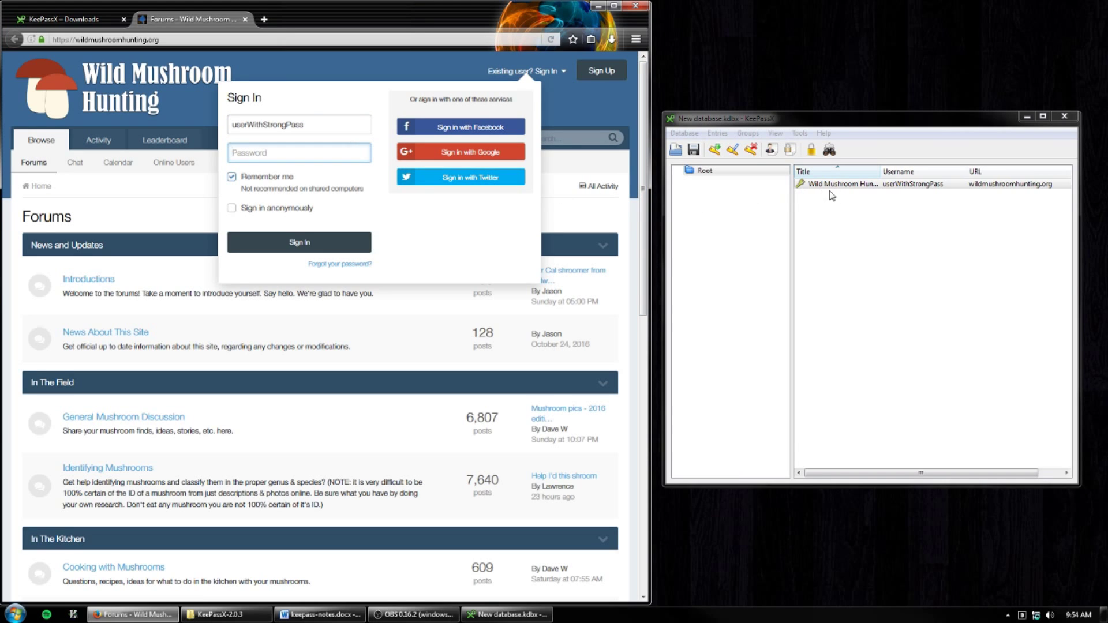
# - Paste the entry's stored password into the Password field and sign in
pyautogui.rightClick(847, 186)
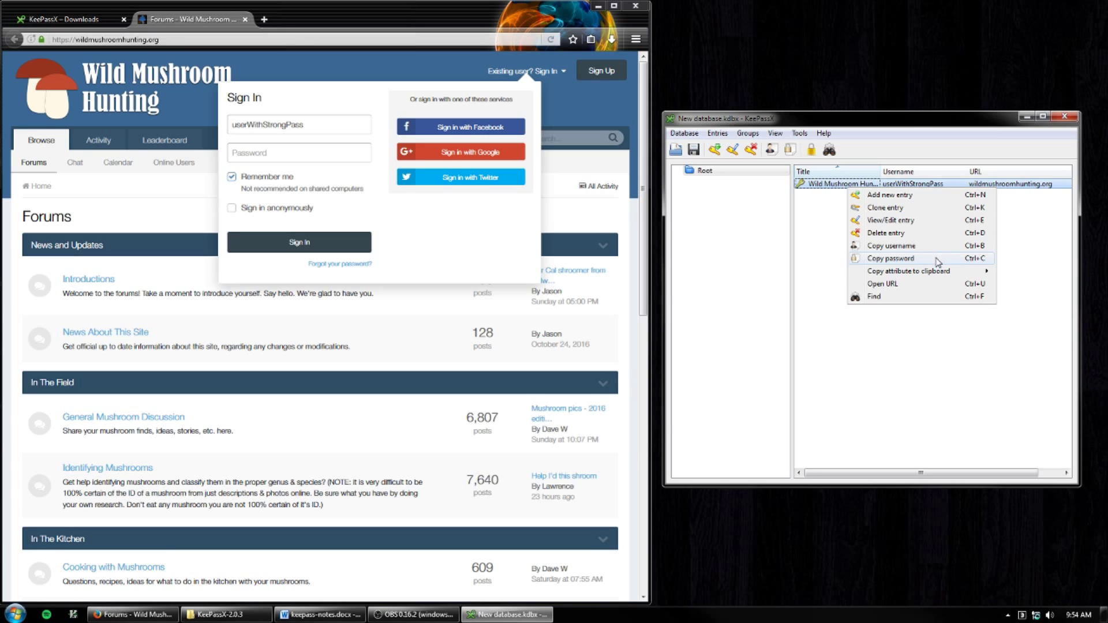
pyautogui.click(938, 261)
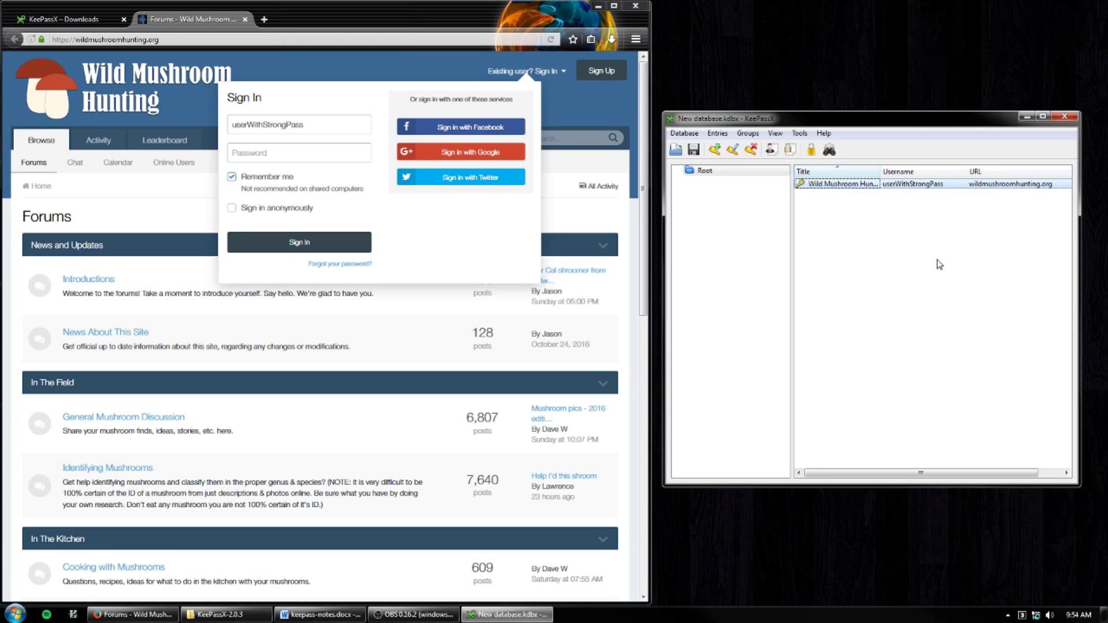
pyautogui.rightClick(355, 150)
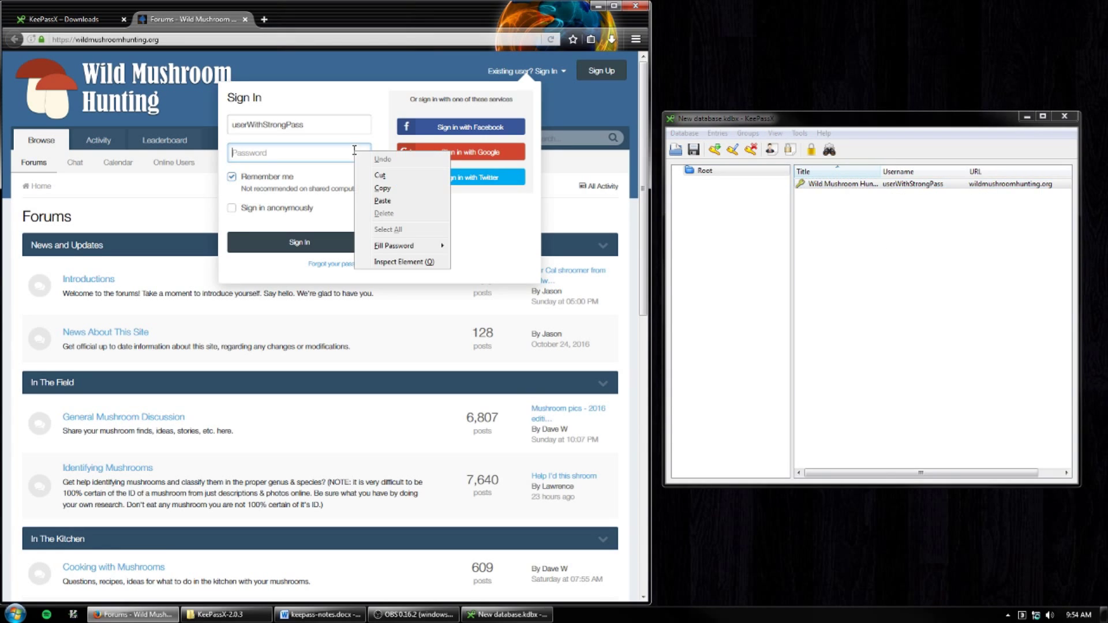
pyautogui.click(375, 195)
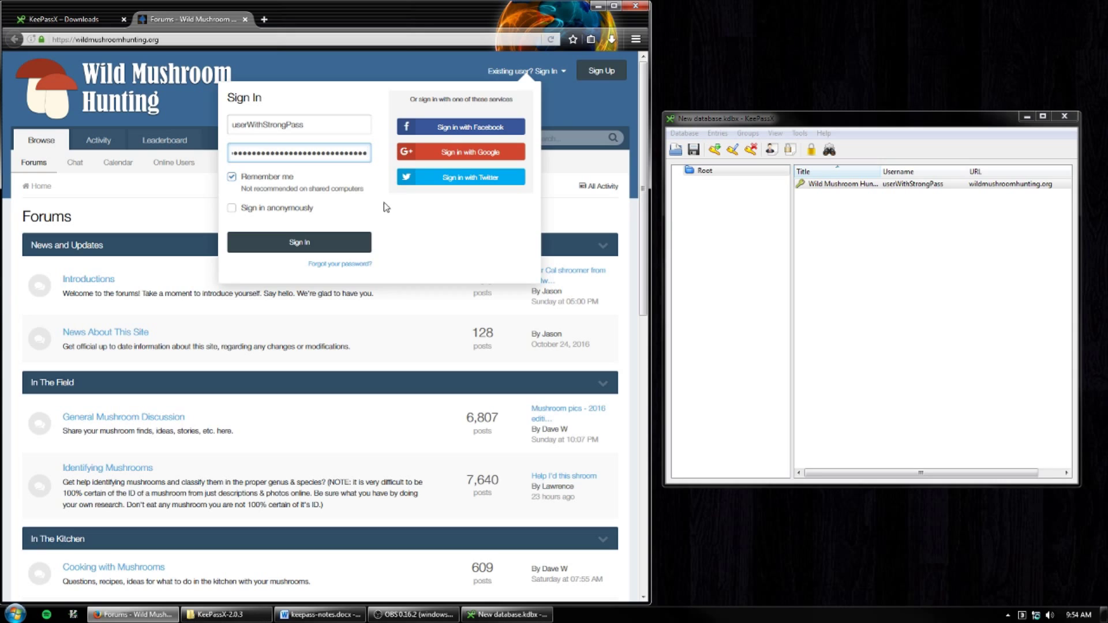
pyautogui.click(310, 246)
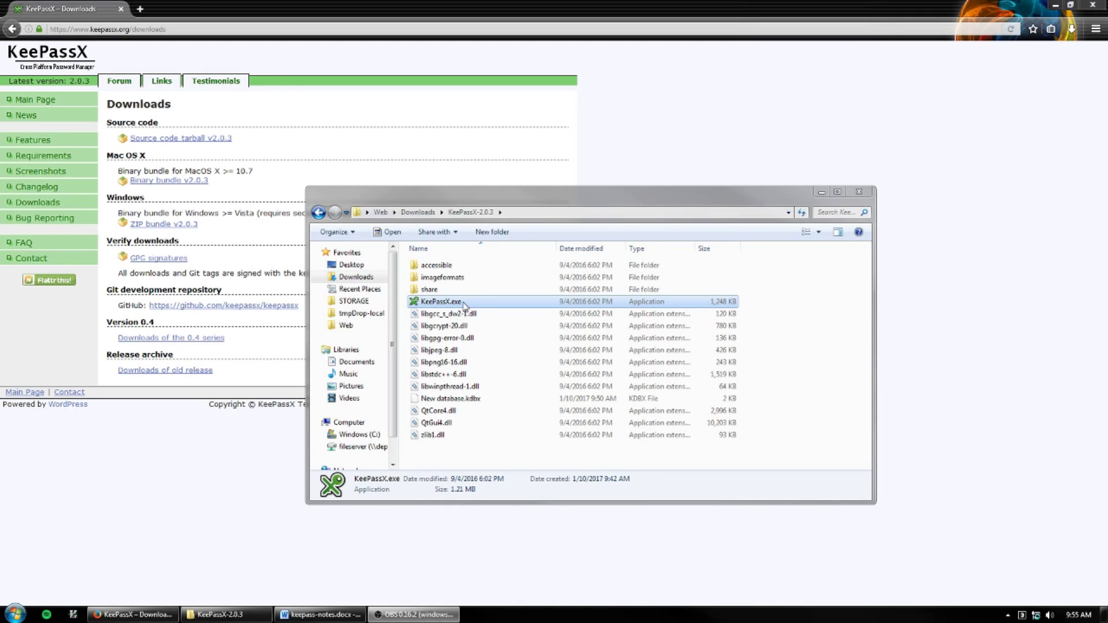
# - Launch KeePassX.exe past the security warning and unlock New database.kdbx with the master password
pyautogui.doubleClick(461, 303)
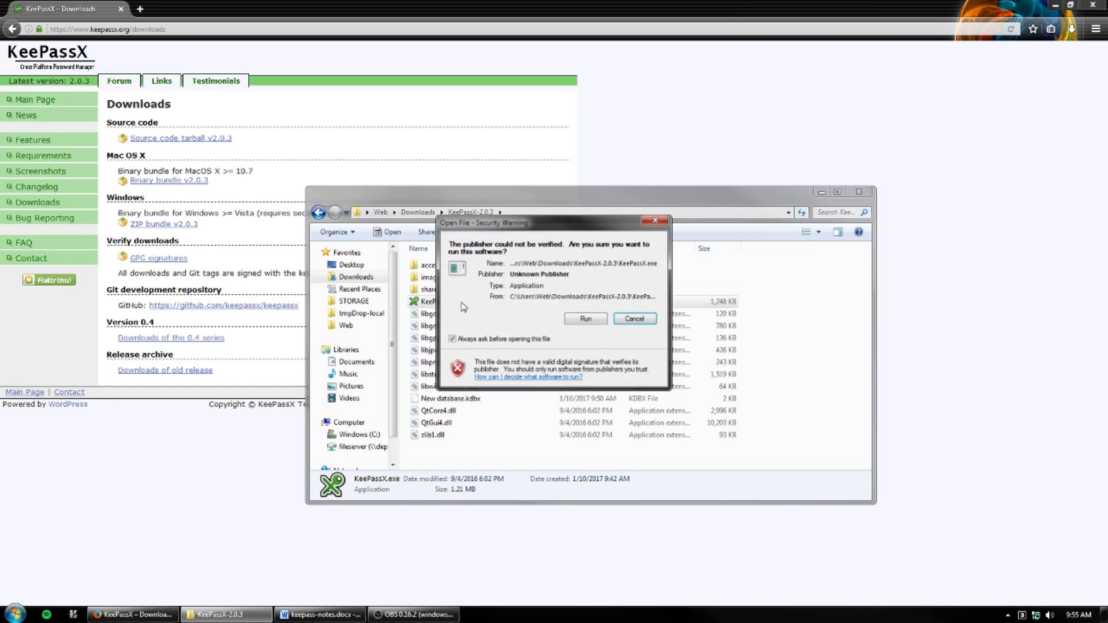
pyautogui.click(584, 319)
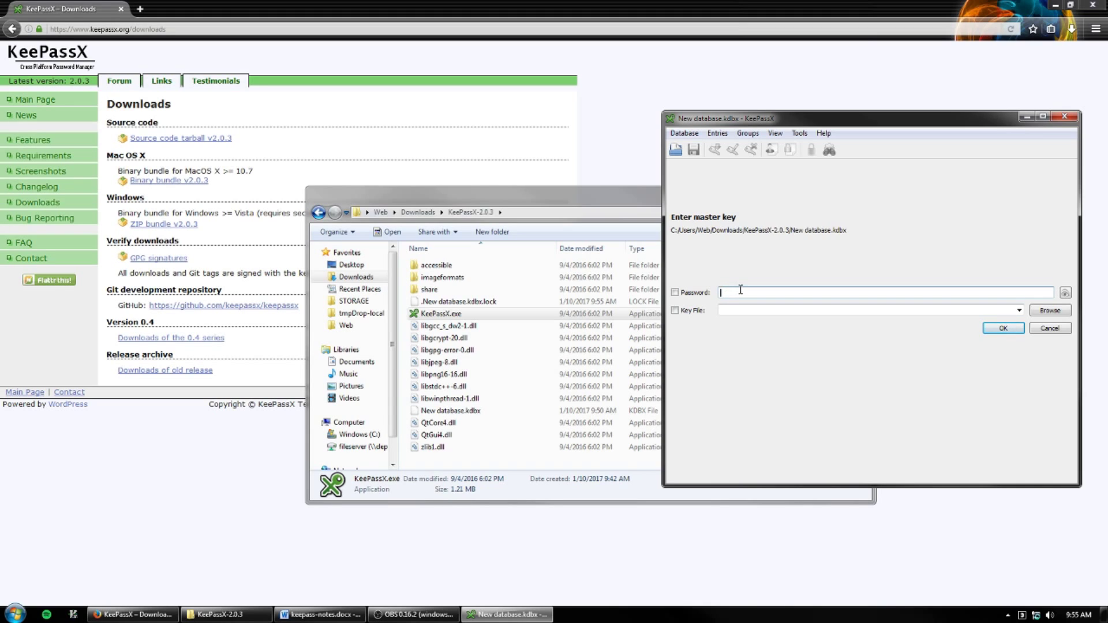
pyautogui.write('•••••••')
pyautogui.doubleClick(742, 291)
pyautogui.write('••••••••••••••••••')
pyautogui.press('Return')
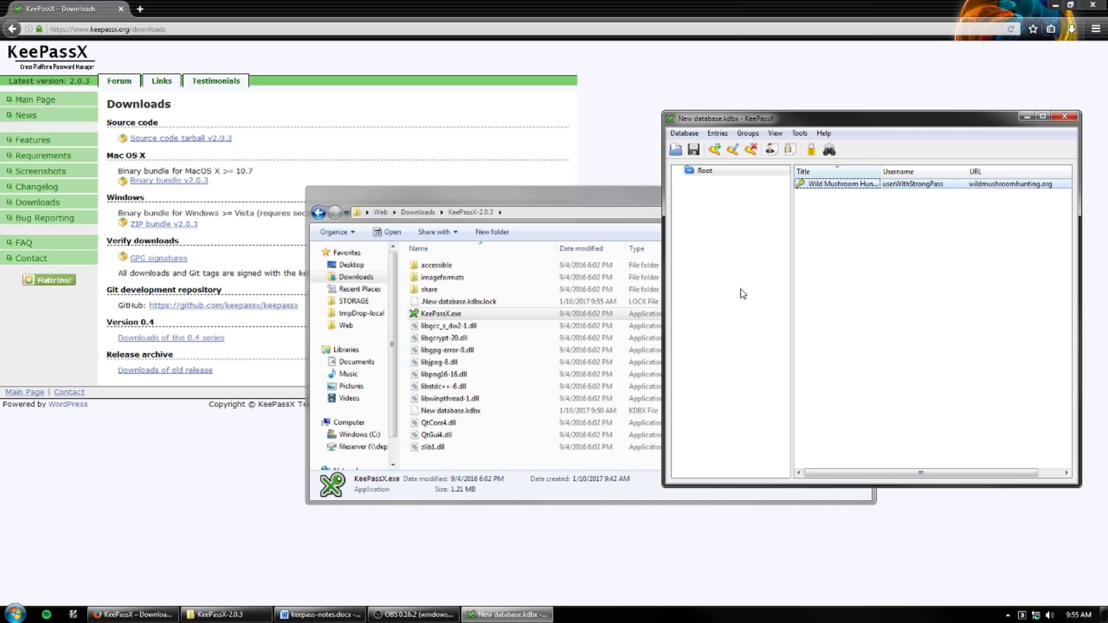